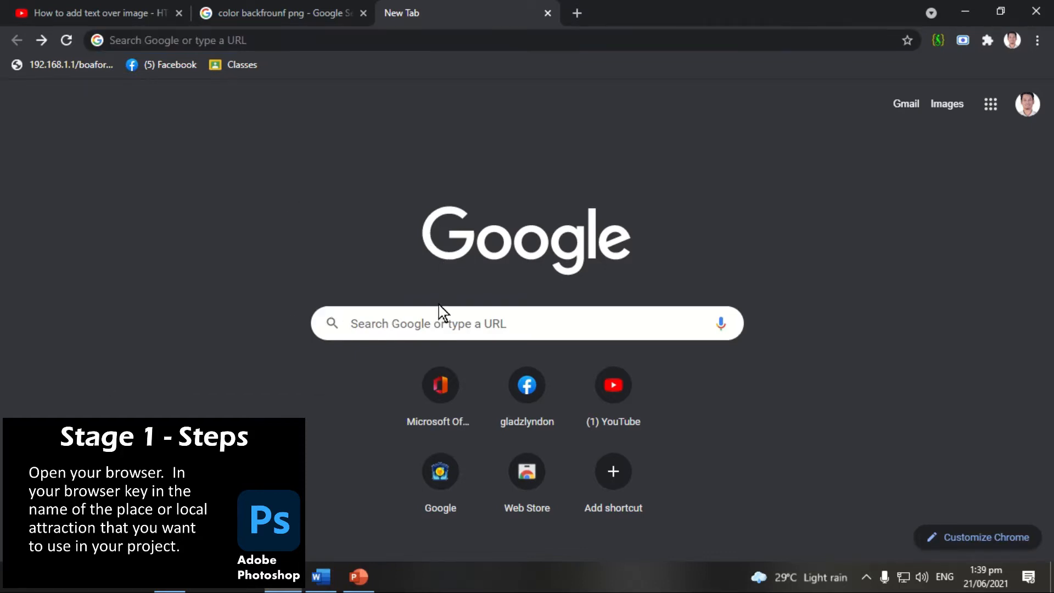
Step: Search Google for "mout mayon" and show the image results
click(444, 334)
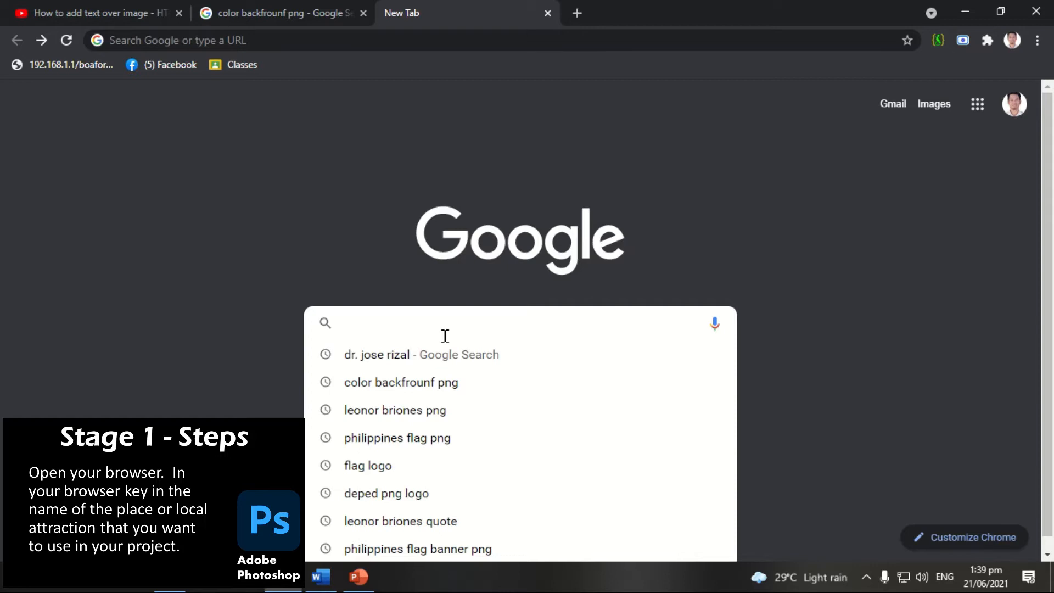
text(mou)
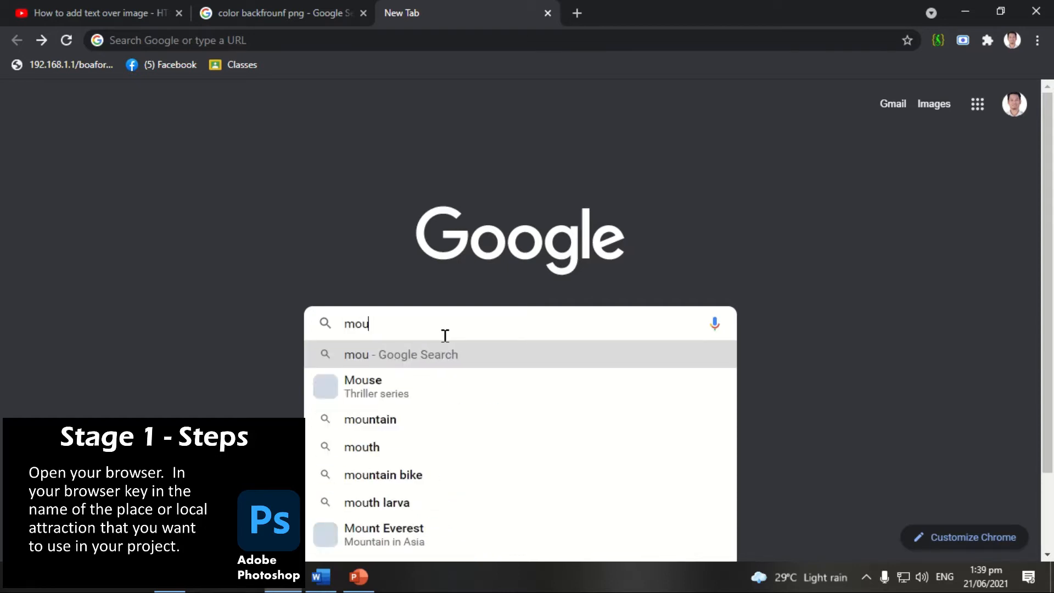
text(t mayo)
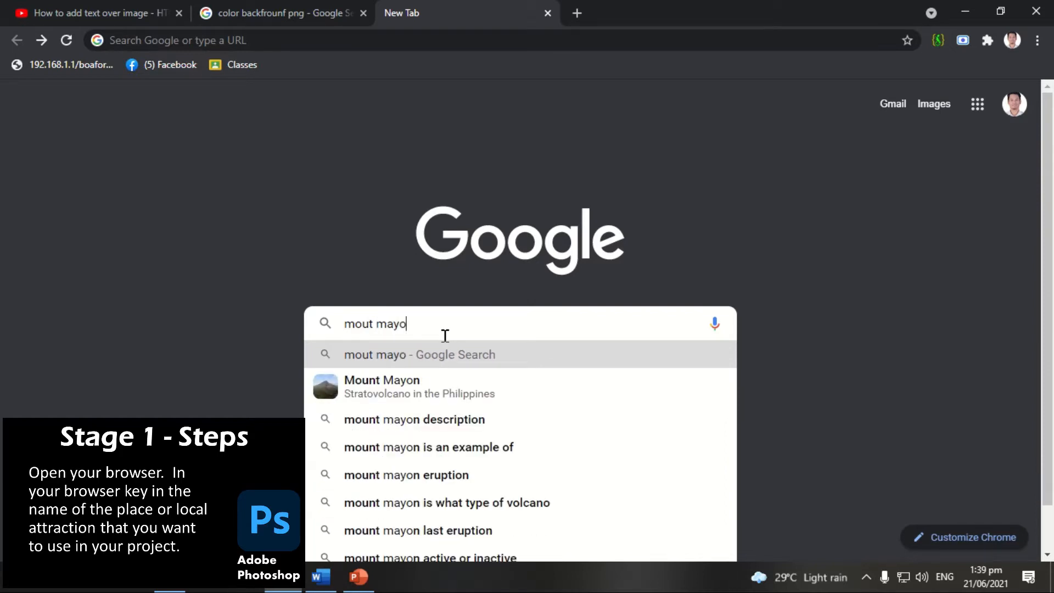
text(n)
key(Return)
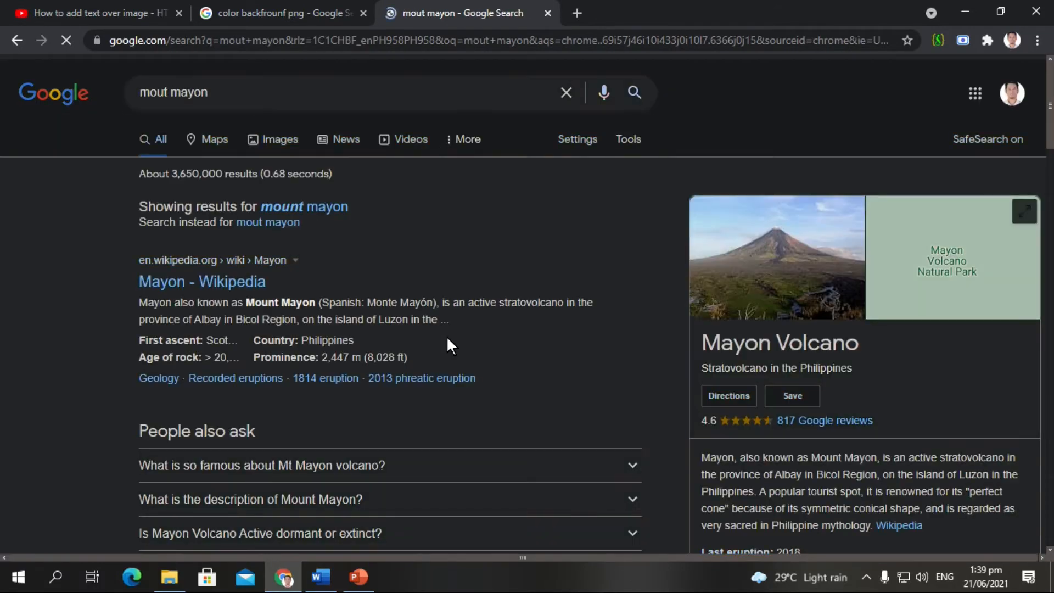
click(214, 143)
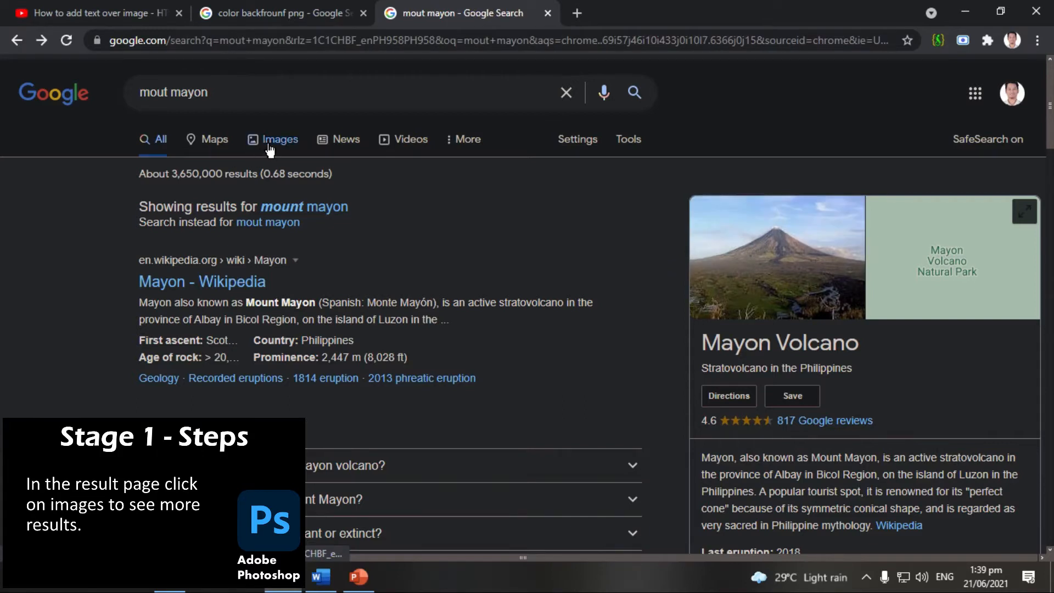
click(269, 141)
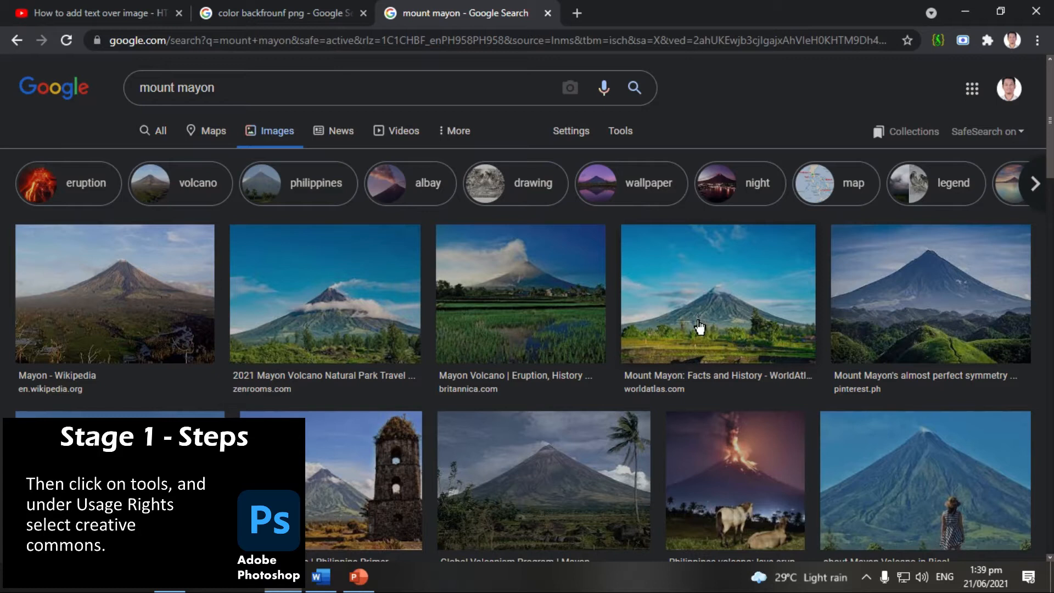
Step: Limit the Mount Mayon image results to Creative Commons licenses
click(620, 132)
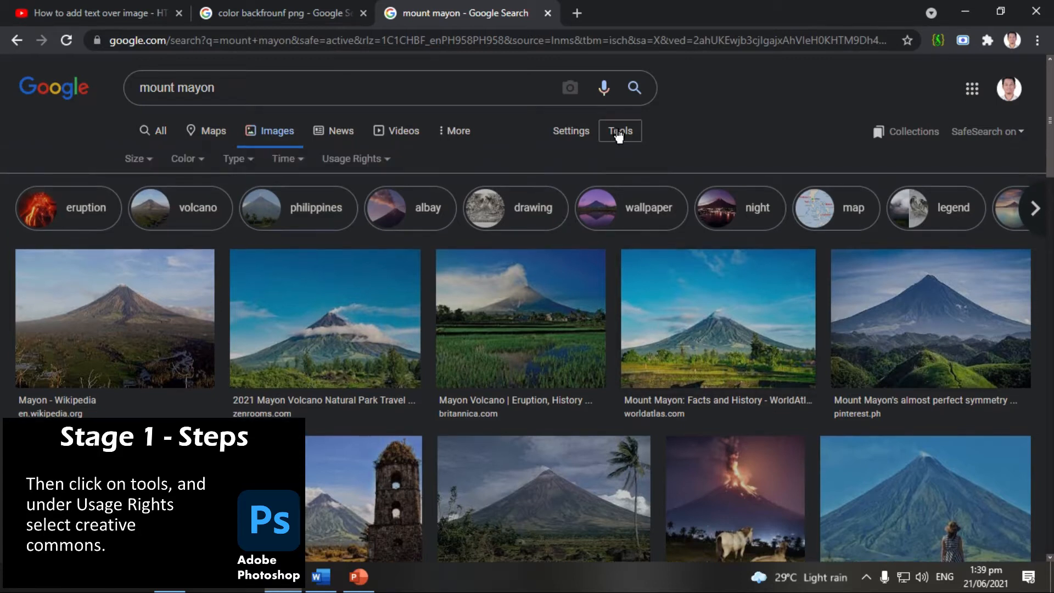
click(363, 159)
click(369, 211)
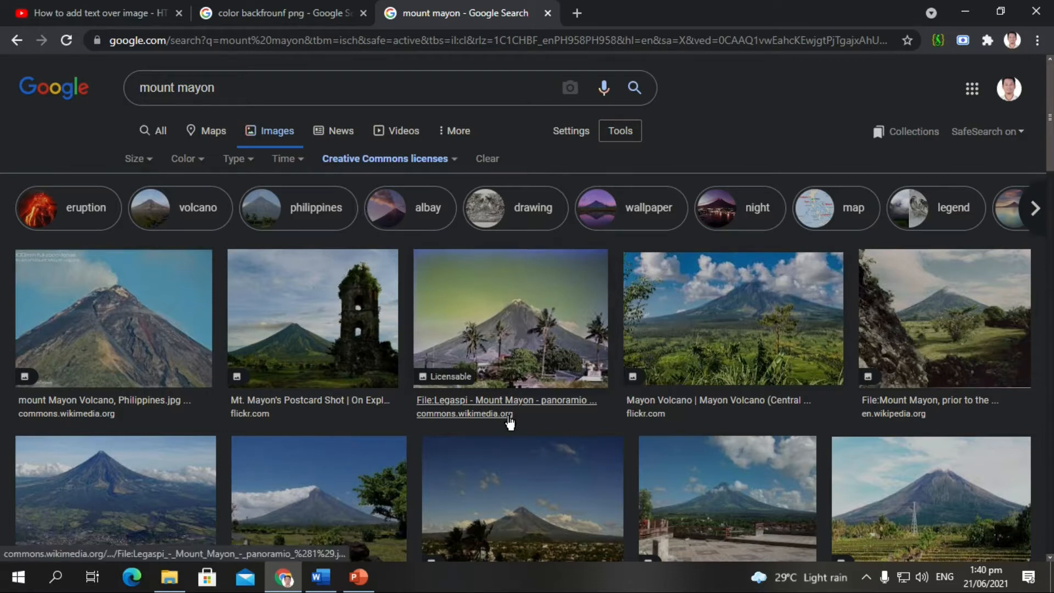
Step: Find the "Late Afternoon At Cagsawa" photo from flickr.com in the image results and open its preview
scroll(511, 422, down, 5)
scroll(510, 423, down, 2)
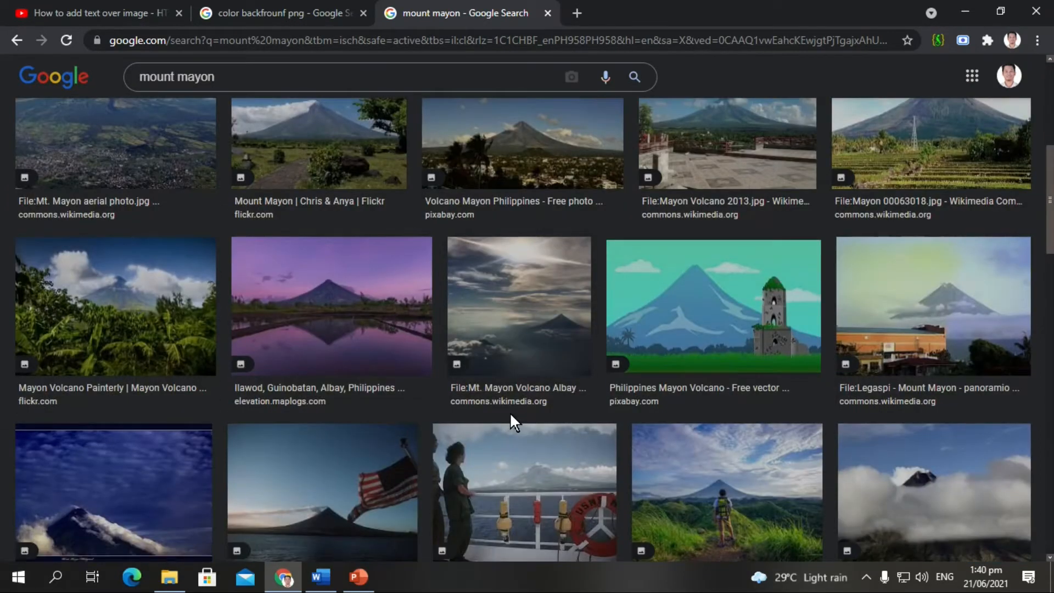
scroll(509, 413, down, 2)
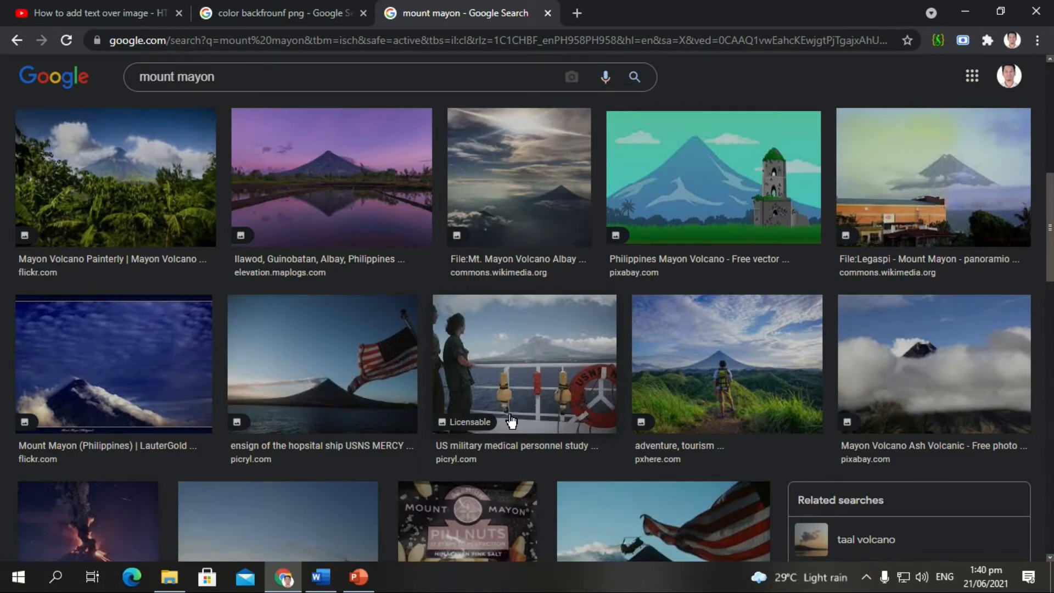
scroll(510, 421, down, 4)
scroll(511, 422, down, 2)
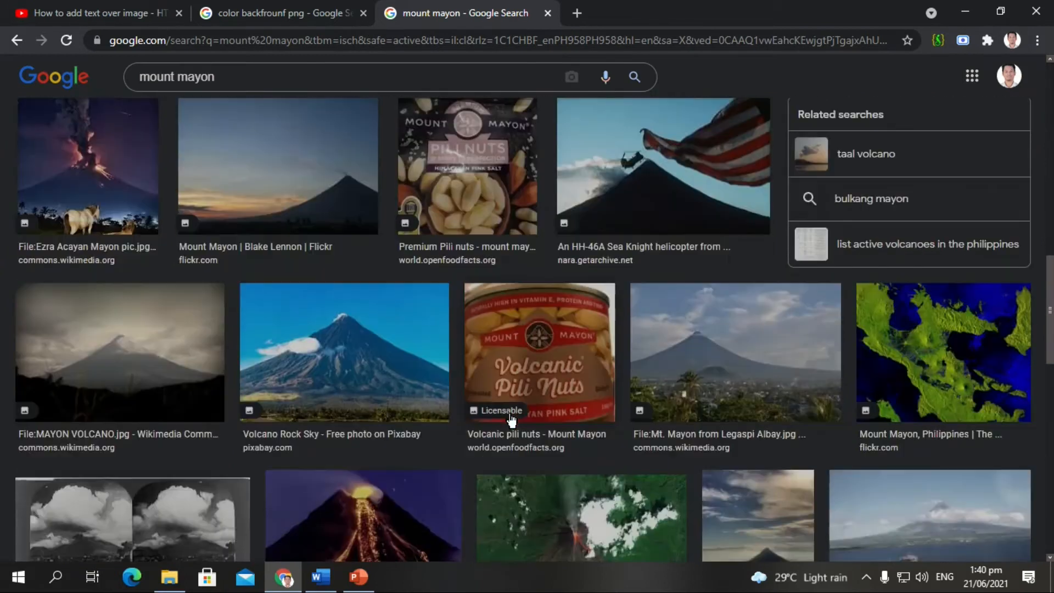
scroll(510, 420, down, 1)
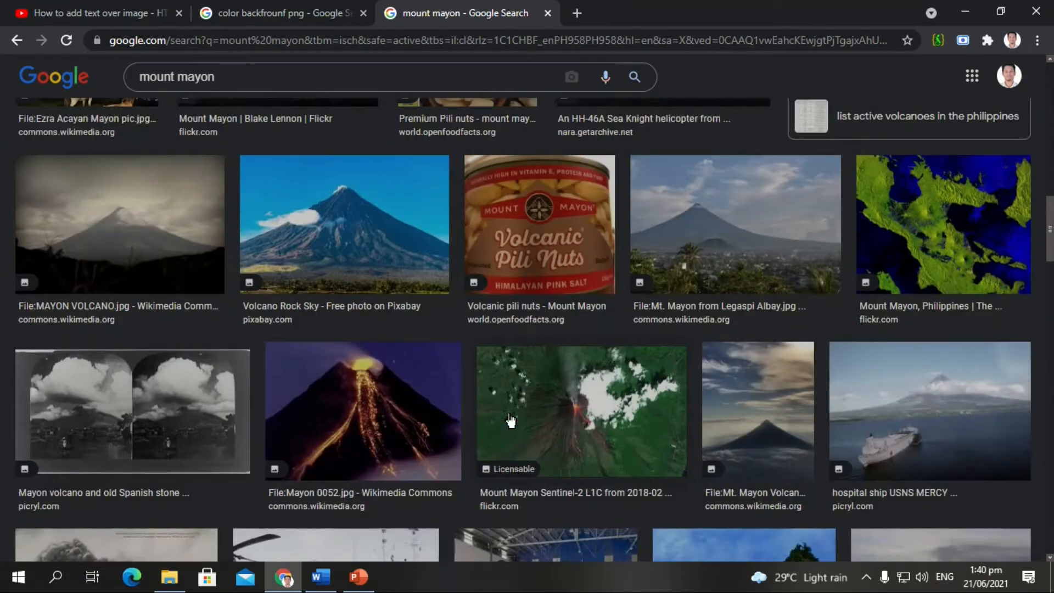
scroll(511, 420, down, 3)
scroll(509, 419, down, 2)
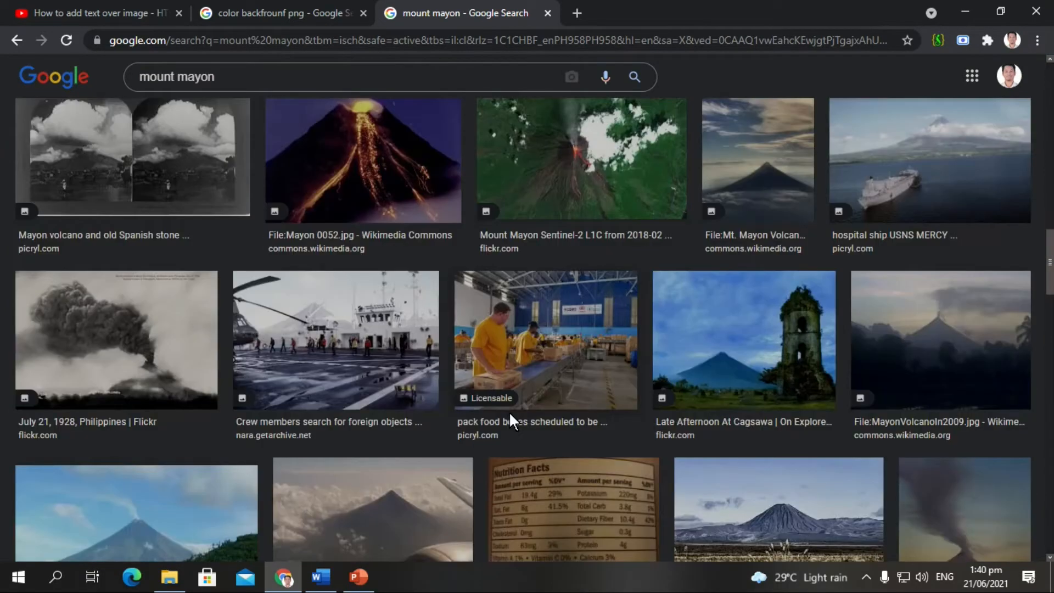
click(717, 317)
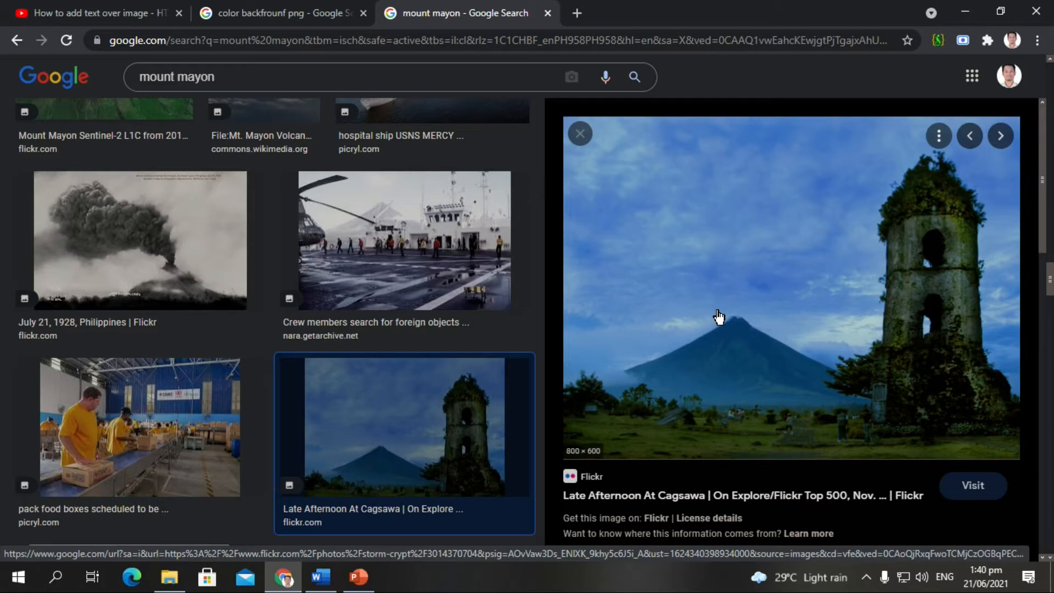
Step: Start saving the Cagsawa photo and create a folder named Mayon inside Motivation Images
right_click(824, 314)
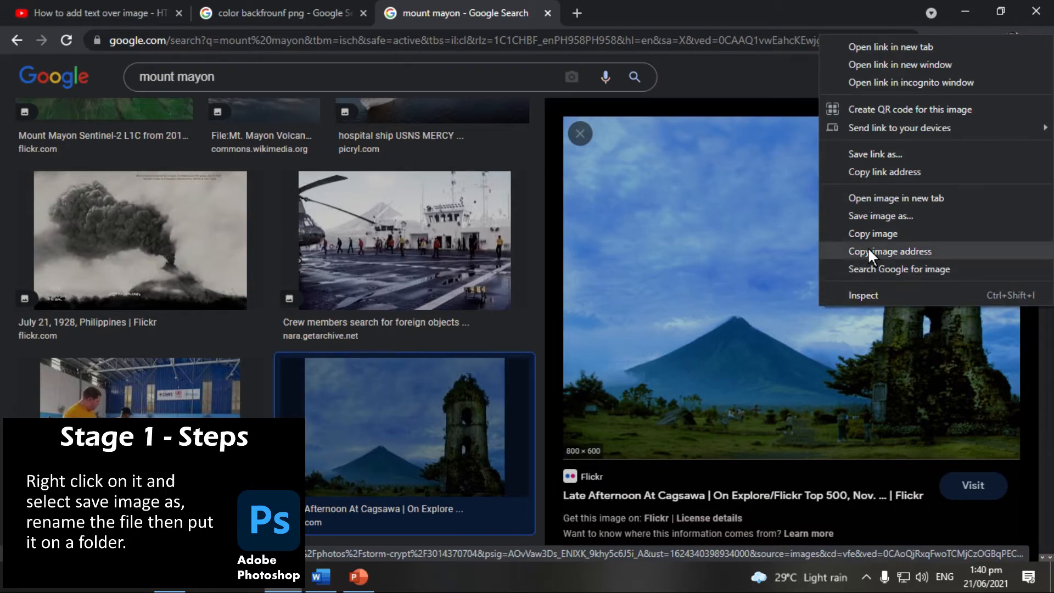
click(884, 216)
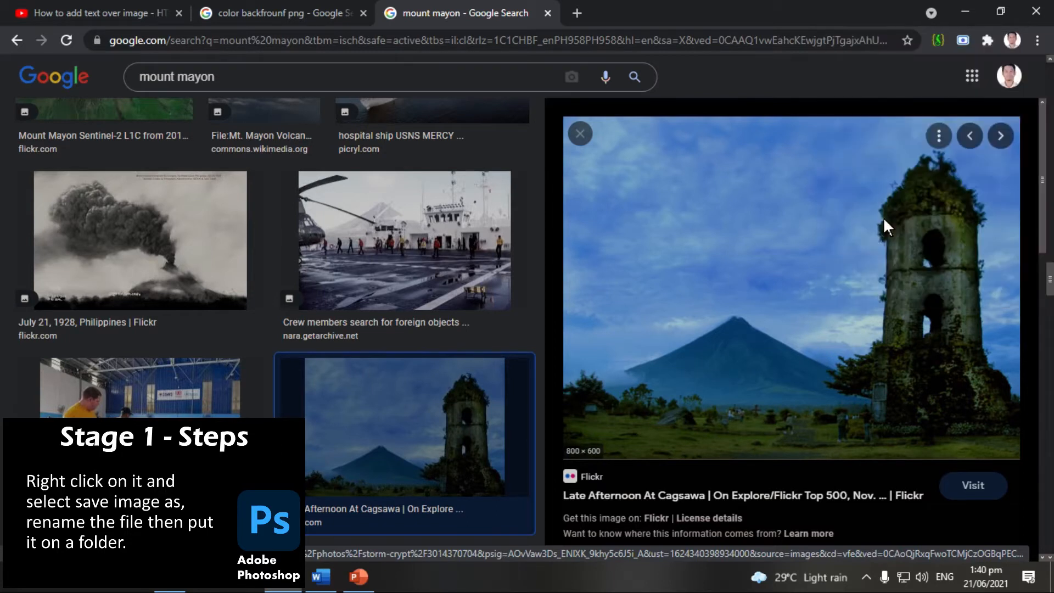
right_click(301, 219)
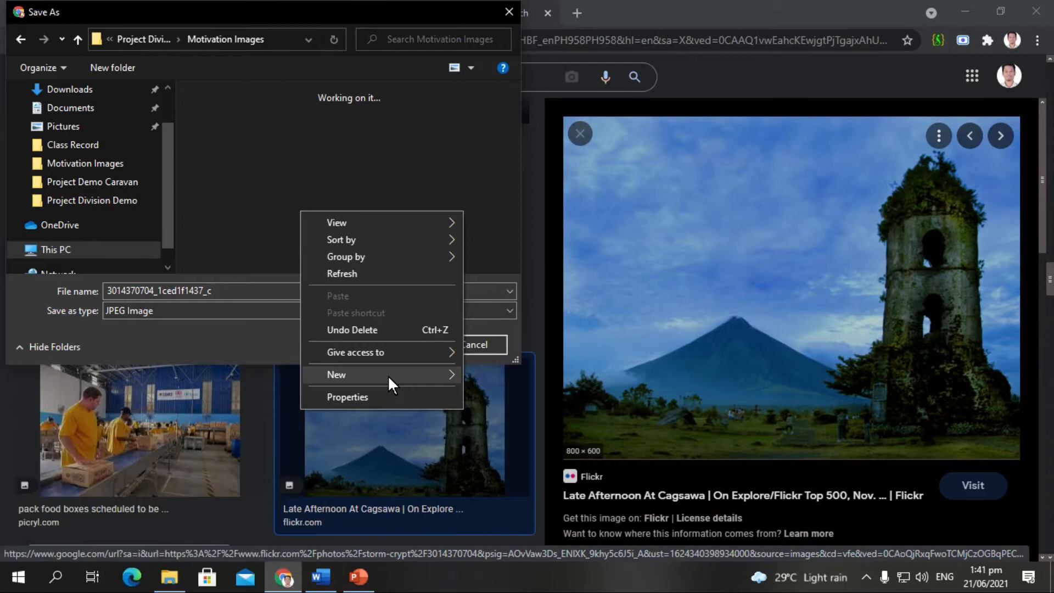
mouse_move(388, 374)
click(483, 373)
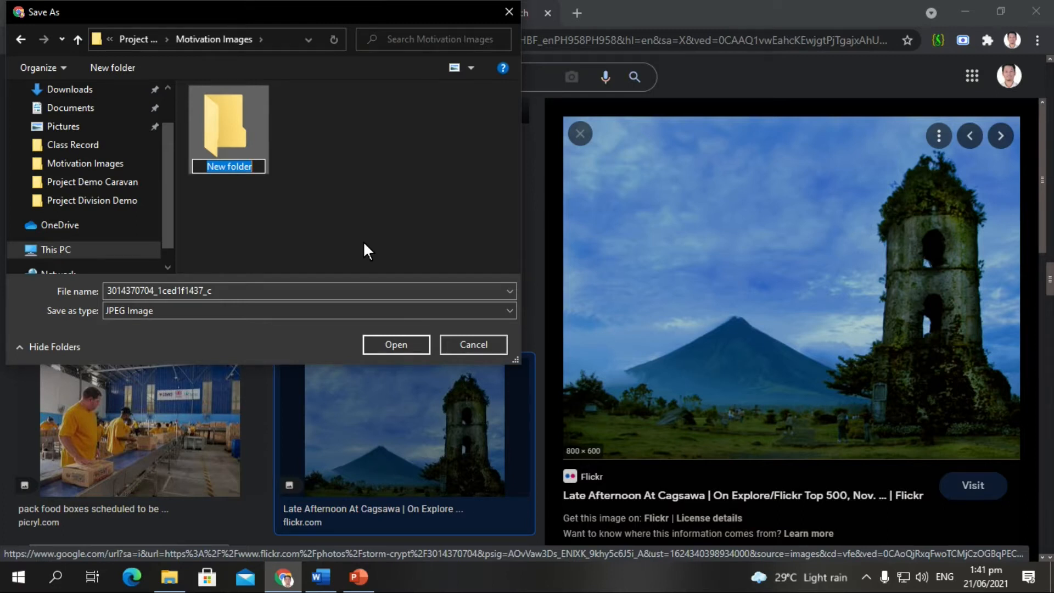
text(Ma)
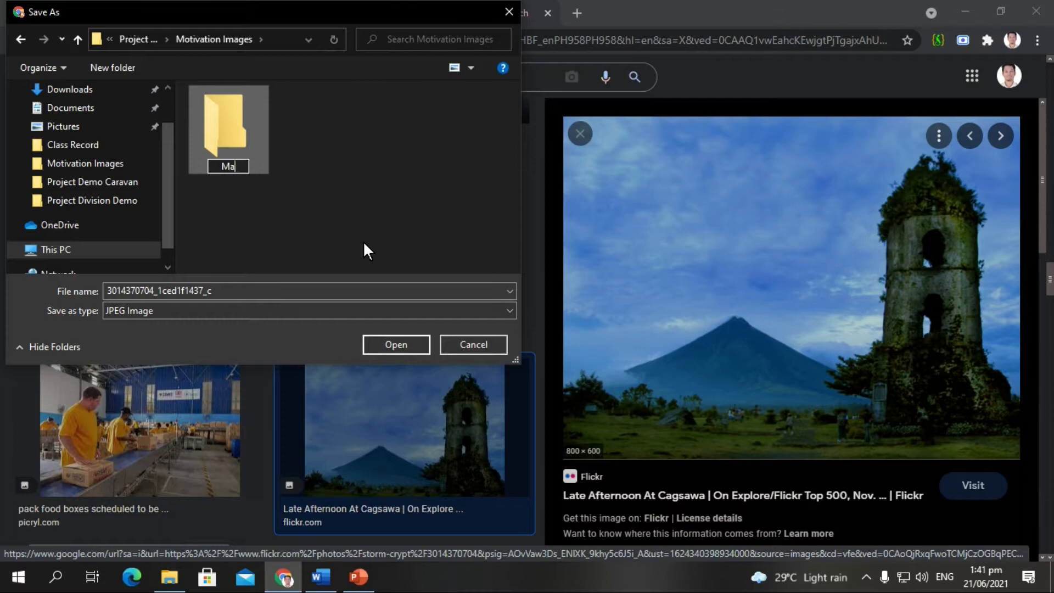
text(yon)
key(Return)
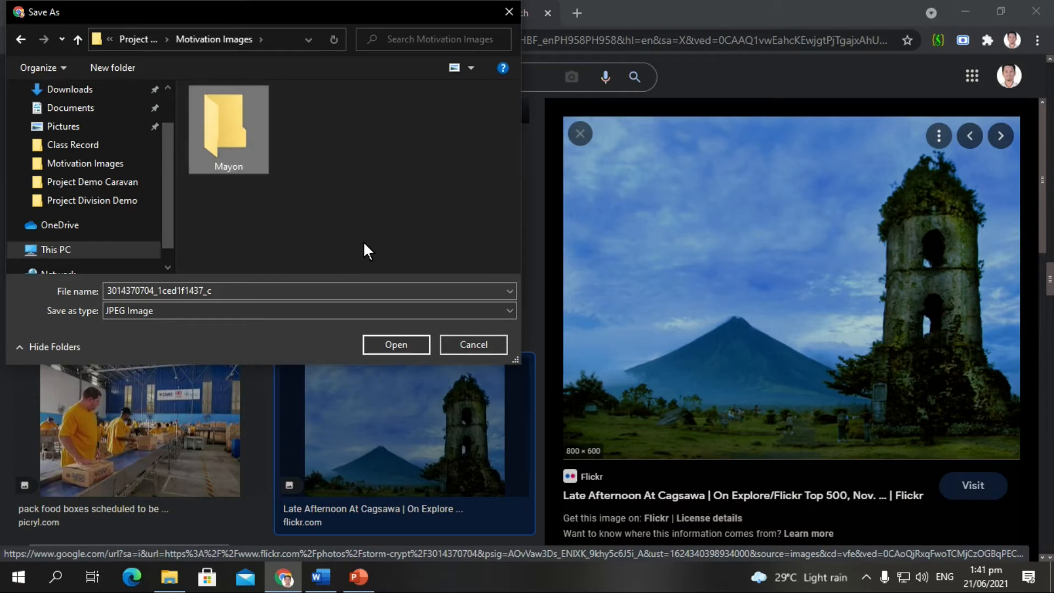
Step: Save the Cagsawa photo as a JPEG image in the Mayon folder under its suggested file name
key(Return)
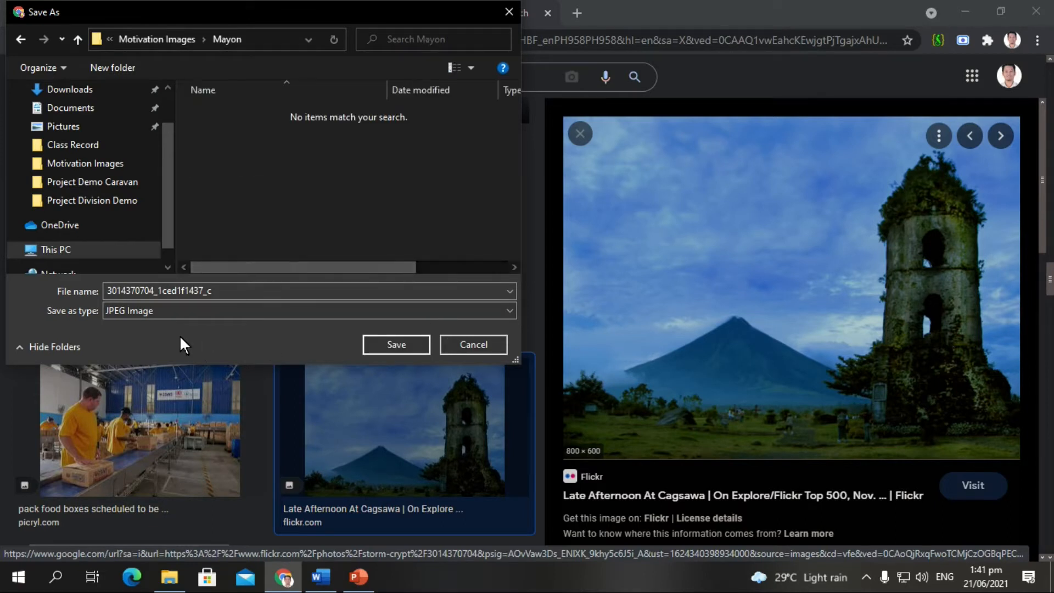
double_click(186, 289)
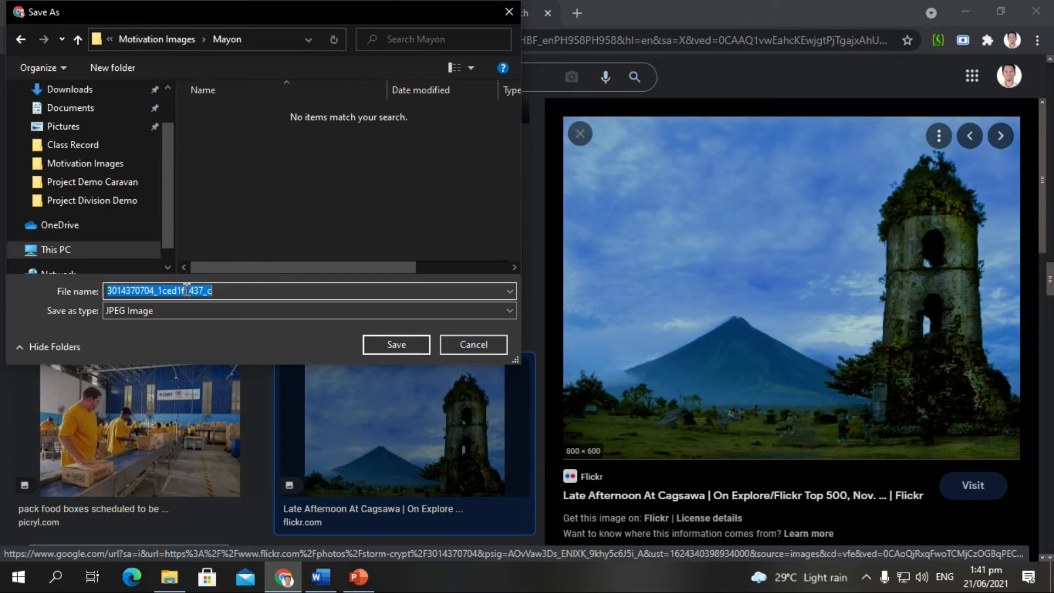
click(376, 343)
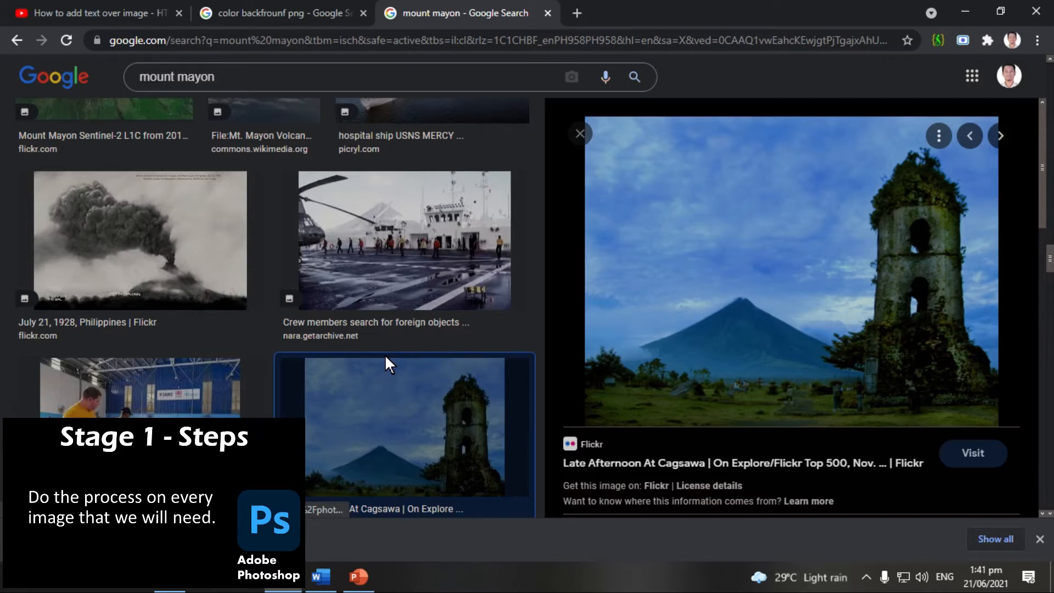
Step: Search Google Images for "department of tourism logo"
text(depart)
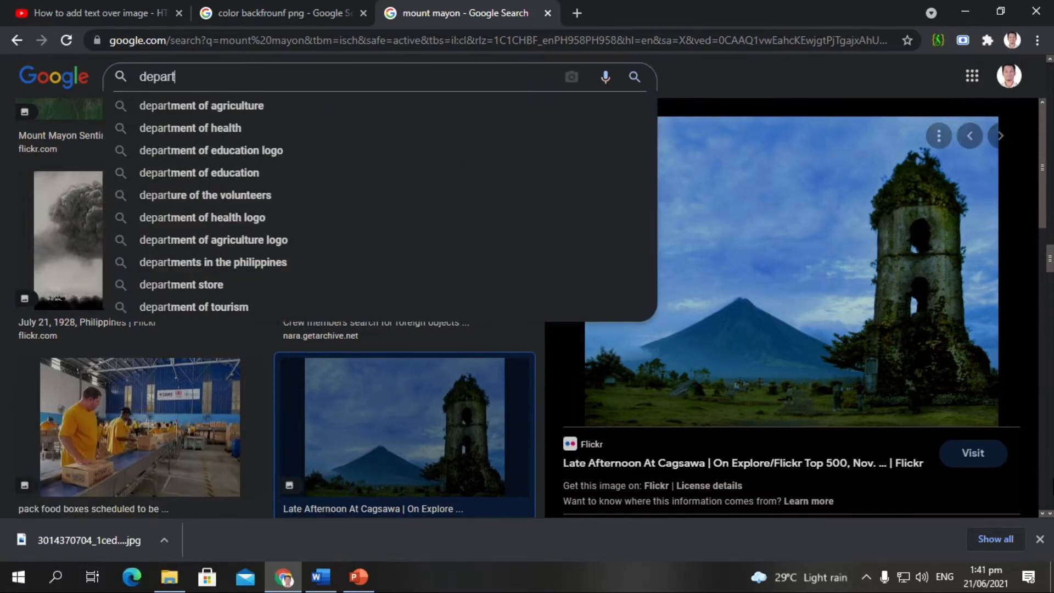
text(ment of tourism logo)
key(Return)
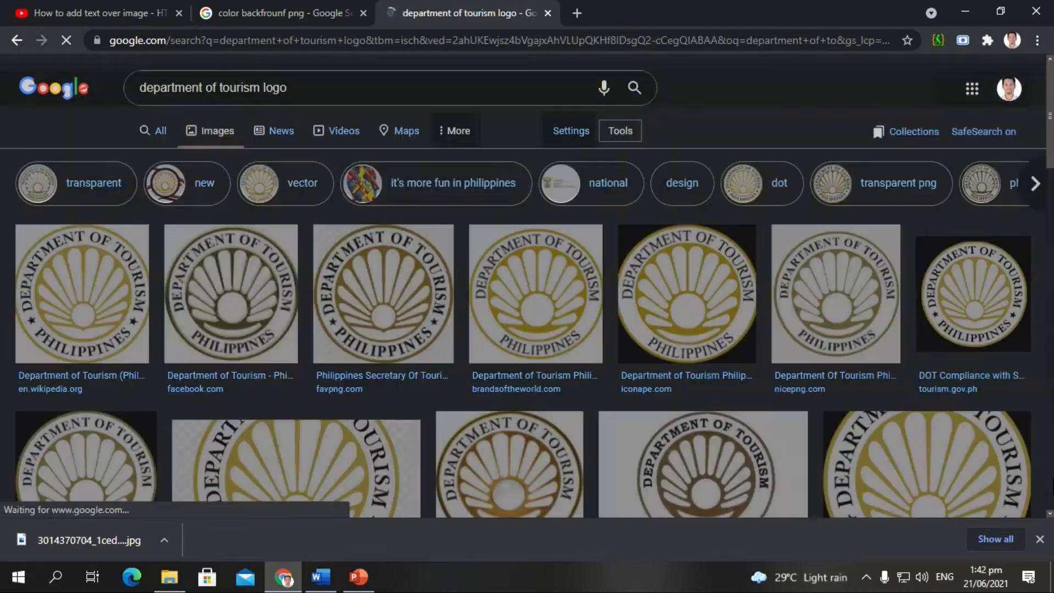
Step: Limit the tourism logo results to Creative Commons licenses and look through them for the Philippine logo
click(620, 130)
click(356, 159)
click(349, 211)
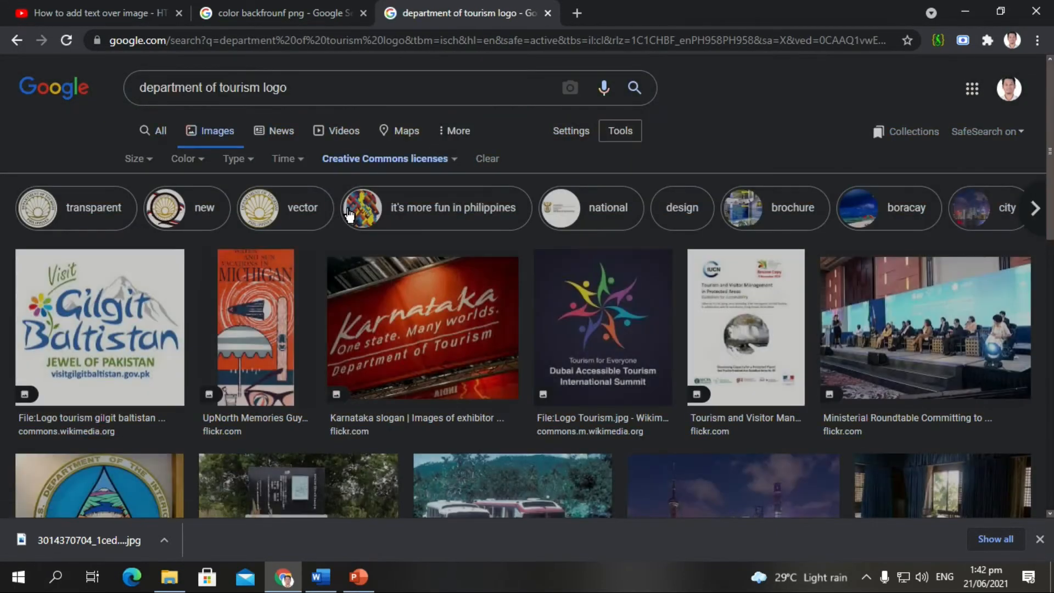
scroll(718, 299, down, 2)
scroll(718, 299, up, 2)
Step: Refine the image search to "department of tourism logo philippines"
click(313, 87)
text(philippines)
key(Return)
Step: Try limiting the Philippine tourism logo results to Creative Commons licenses, look through them and return to the unfiltered results
click(620, 130)
click(380, 160)
click(352, 212)
scroll(397, 287, down, 10)
scroll(397, 287, up, 10)
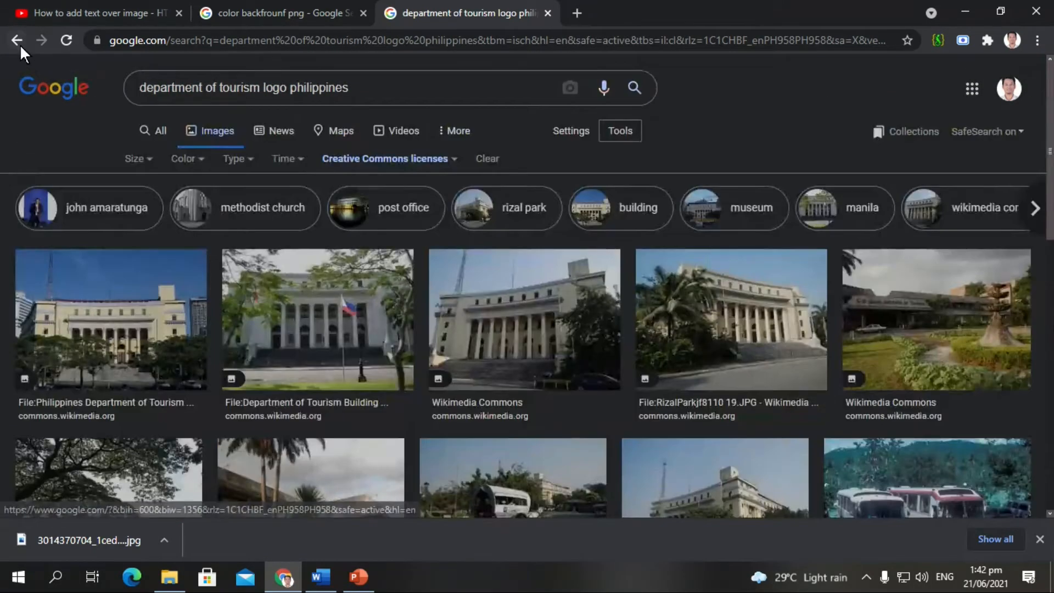
click(17, 41)
Step: Search images for "department of tourism logo philippines png" and open the preview of the gold logo from iconape.com
click(378, 87)
text(png)
key(Return)
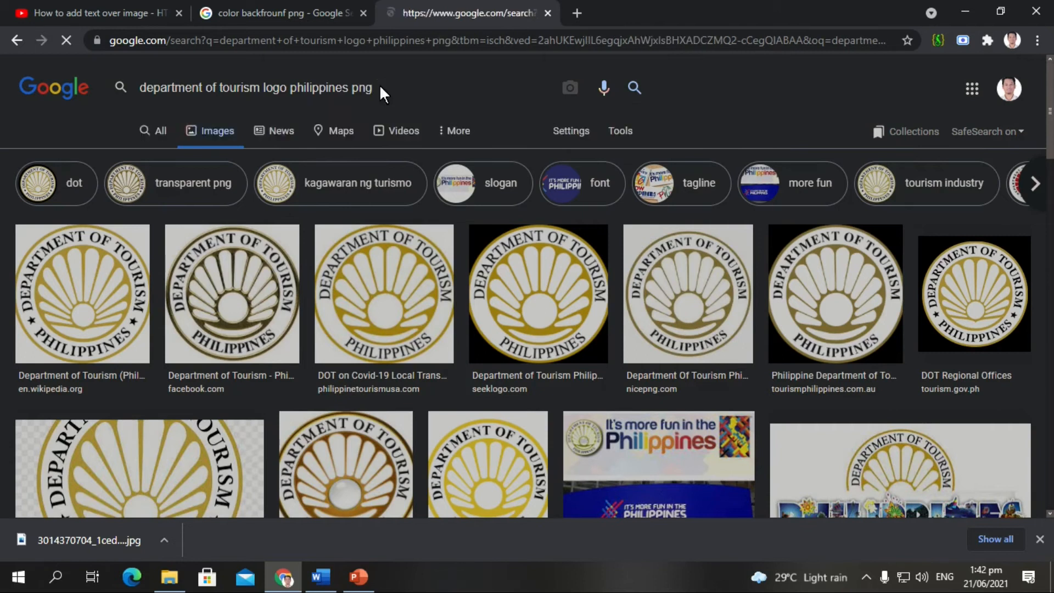
click(236, 291)
click(459, 170)
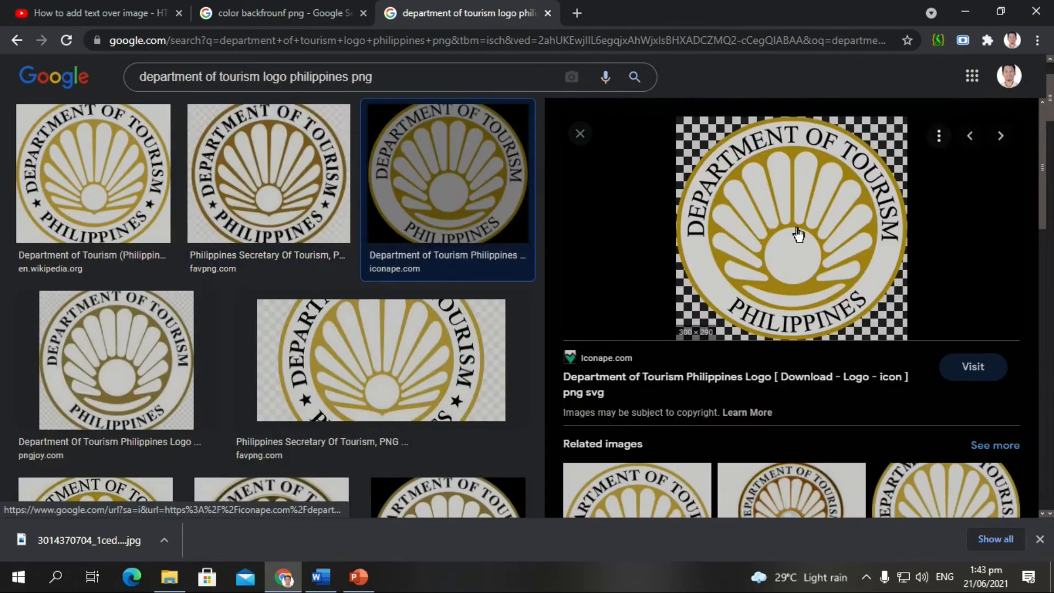
Step: Save the Department of Tourism logo image with the file name DOT logo
right_click(798, 235)
click(929, 408)
text(DOT logo)
key(Return)
Step: Search Google Images for "ph flad banner png"
click(348, 80)
key(shift+Home)
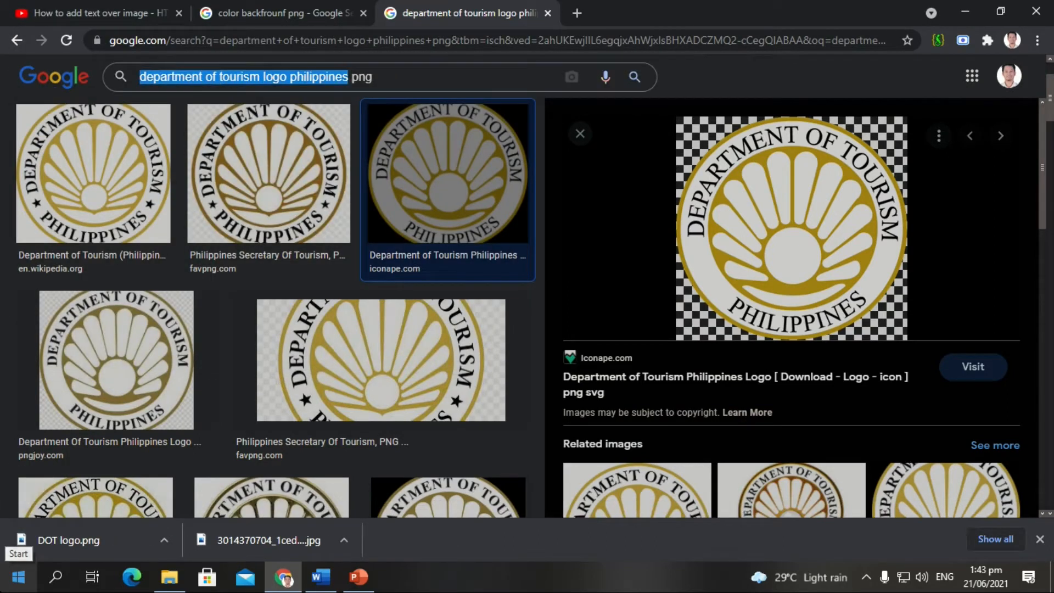
text(ph flad banner)
key(Return)
Step: Choose a banner image from far down the results and save it with the file name flag banner
scroll(566, 379, down, 5)
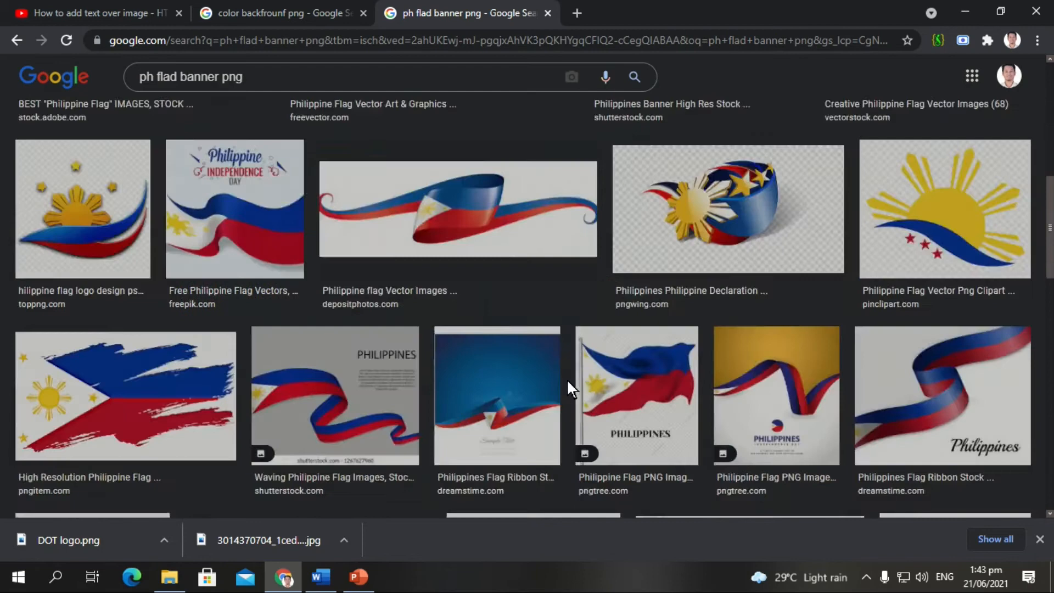
scroll(567, 378, down, 15)
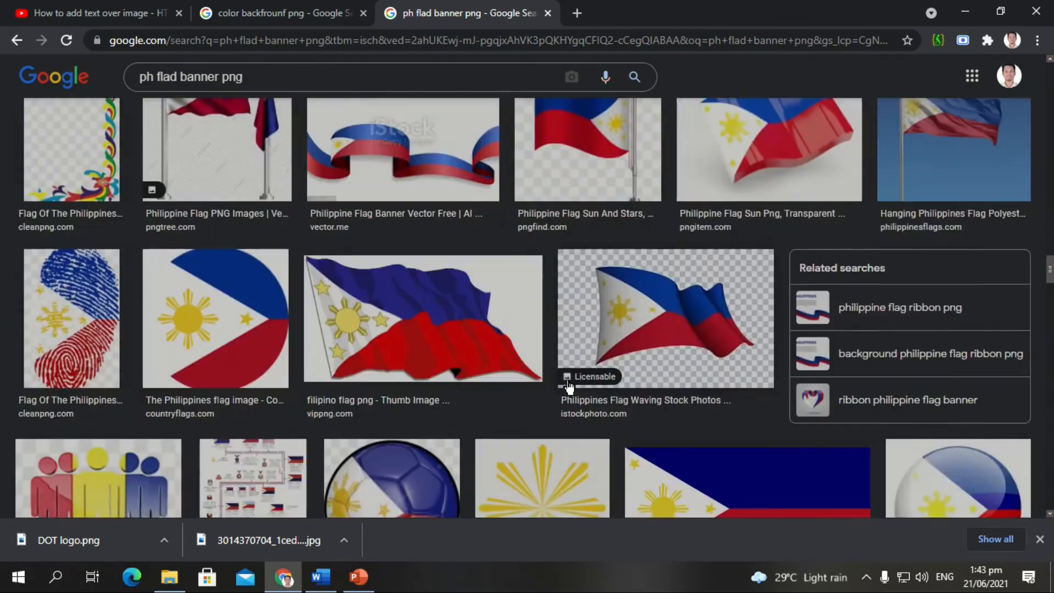
scroll(569, 387, down, 15)
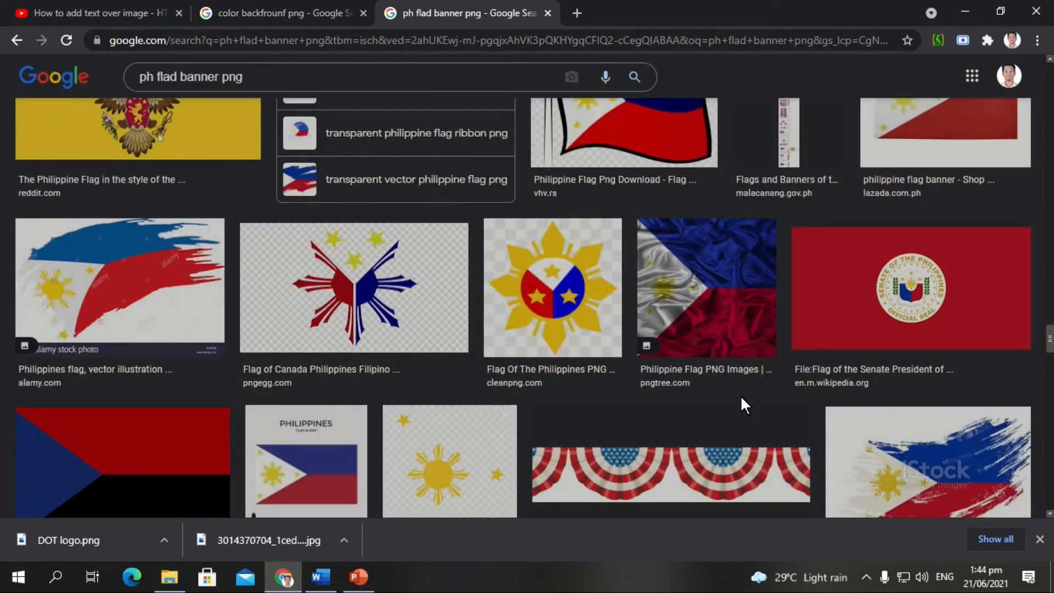
scroll(743, 396, down, 5)
click(607, 478)
right_click(685, 225)
click(776, 399)
text(flag banner)
key(Return)
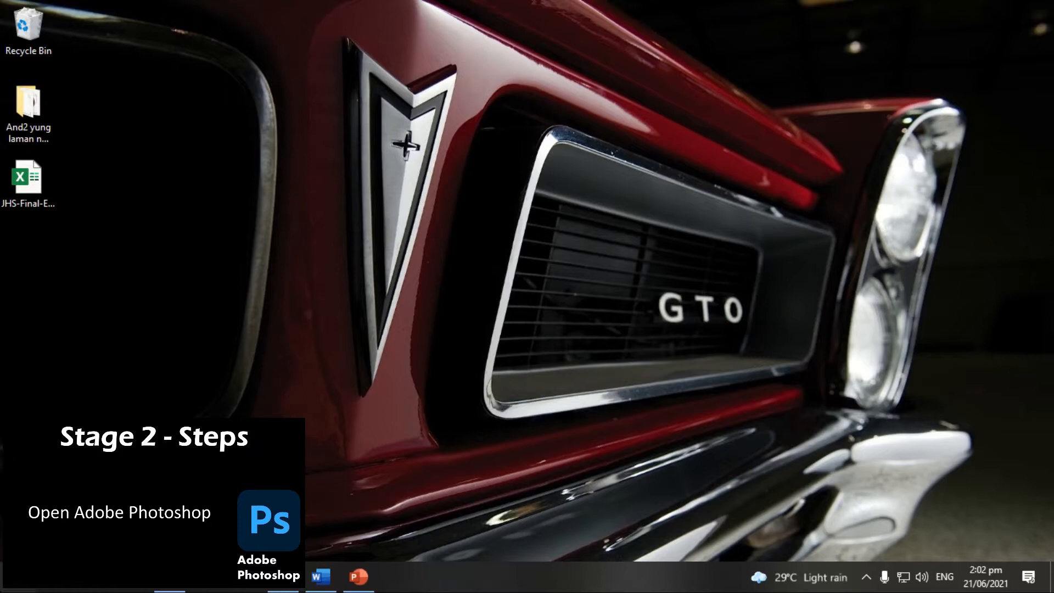
Step: Switch to Adobe Photoshop by launching it from the installed programs
click(18, 576)
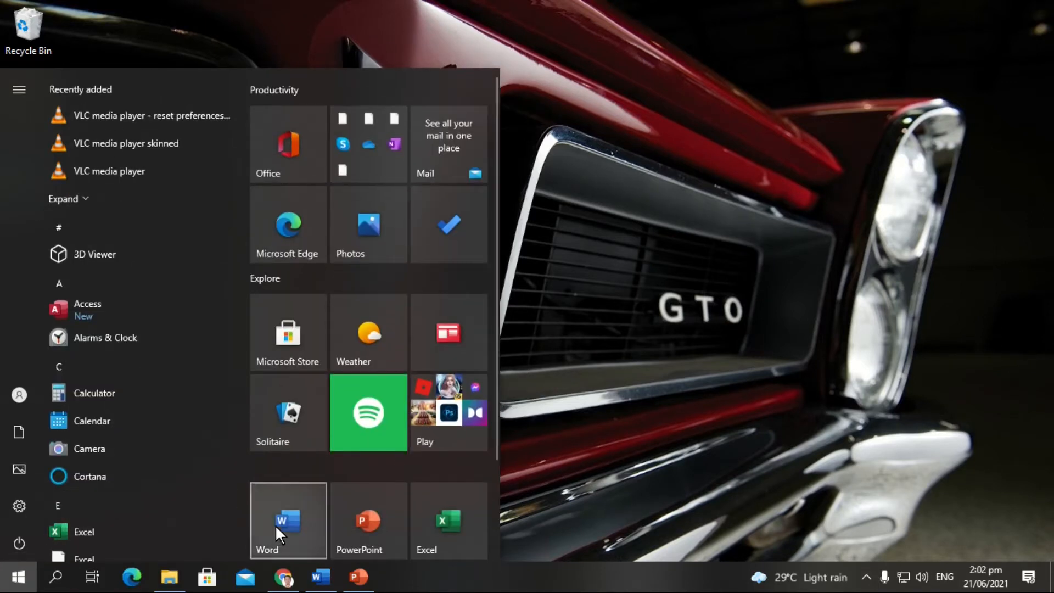
scroll(282, 513, down, 3)
click(291, 501)
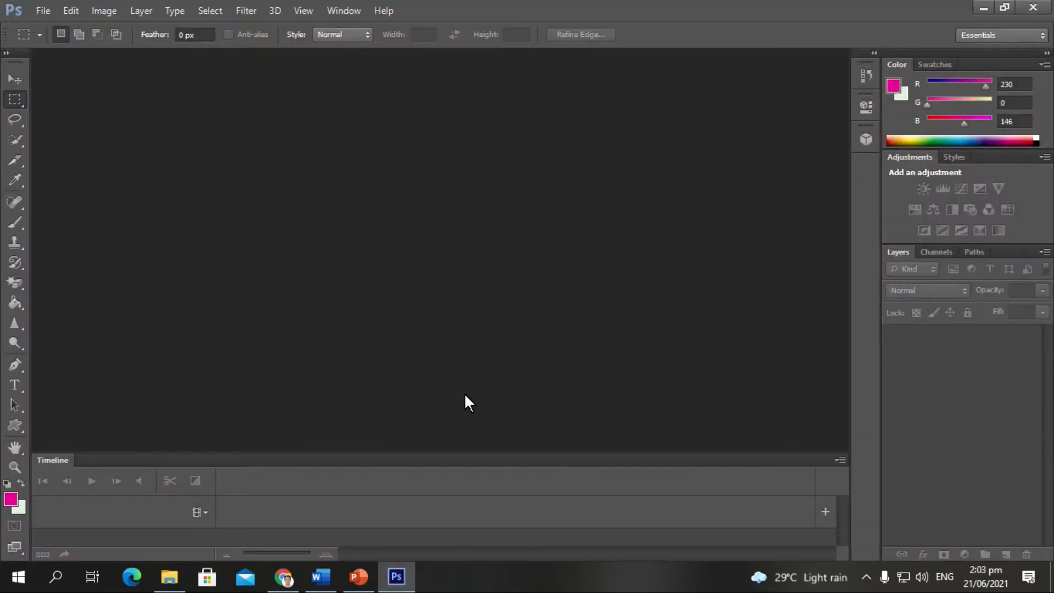
Step: Start a new document and name it Project Mayon
click(42, 13)
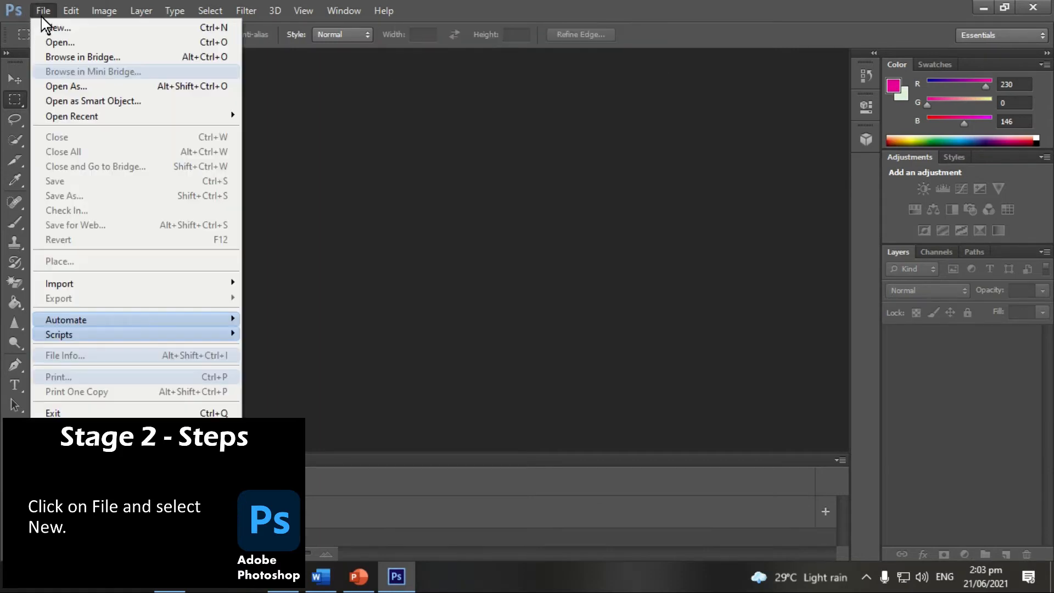
click(78, 28)
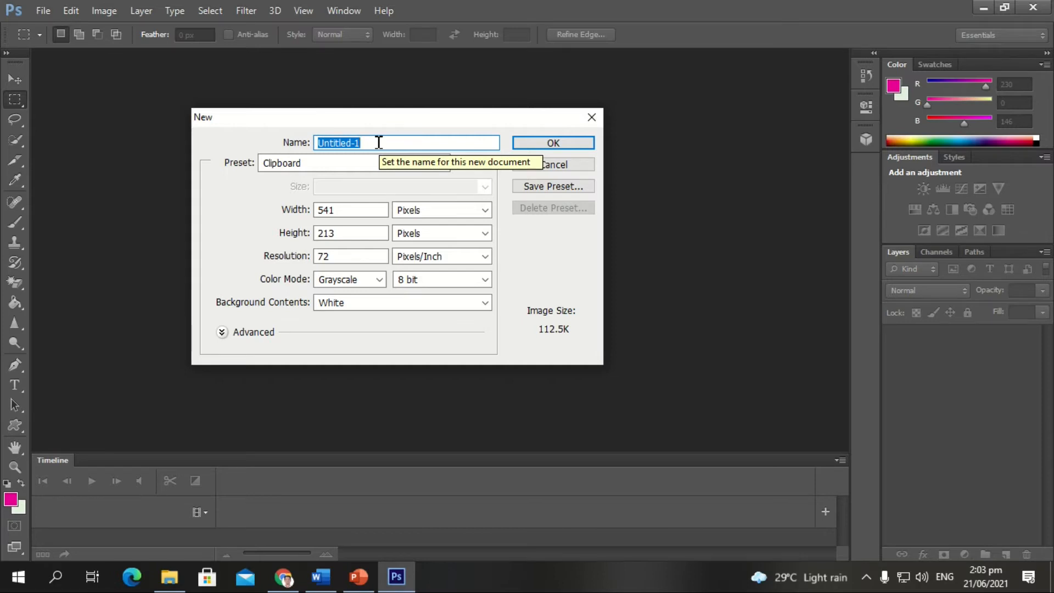
text(P)
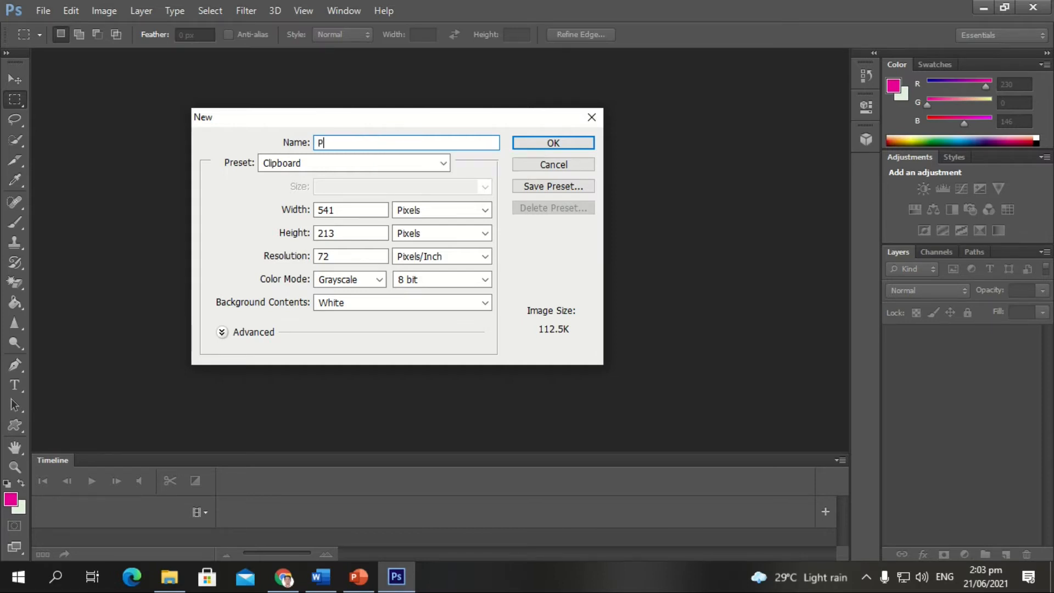
text(roject Mayon)
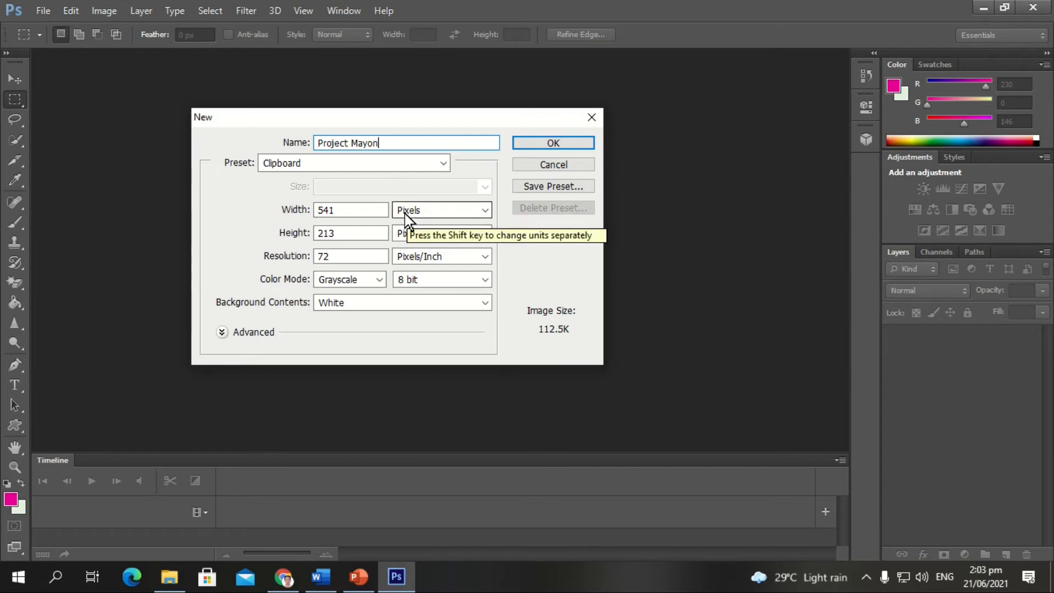
Step: Set the new document's units to inches, its width to 11 and its height to 8.5
click(406, 214)
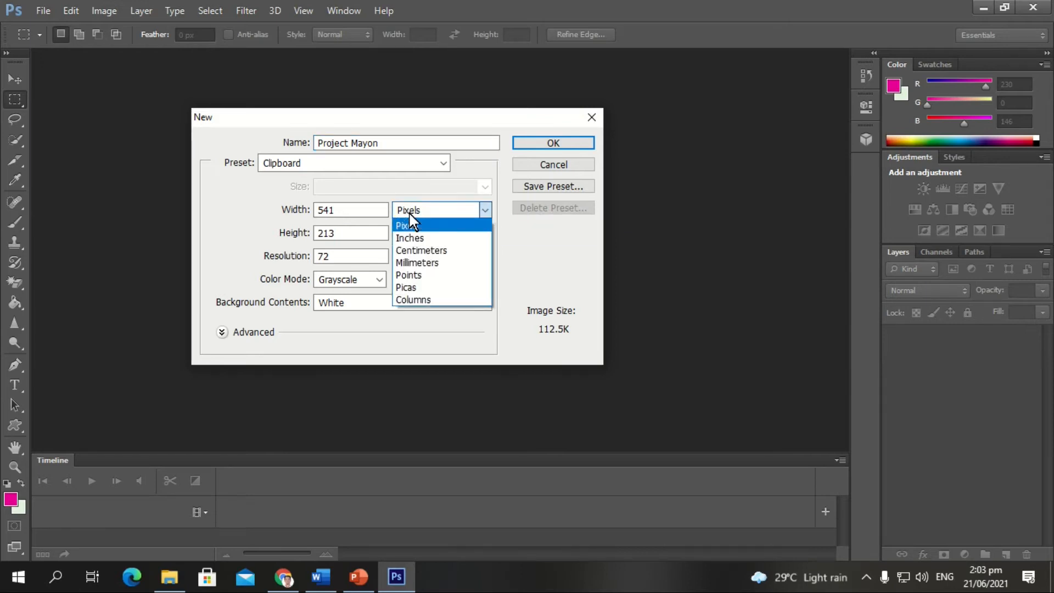
click(431, 240)
click(359, 211)
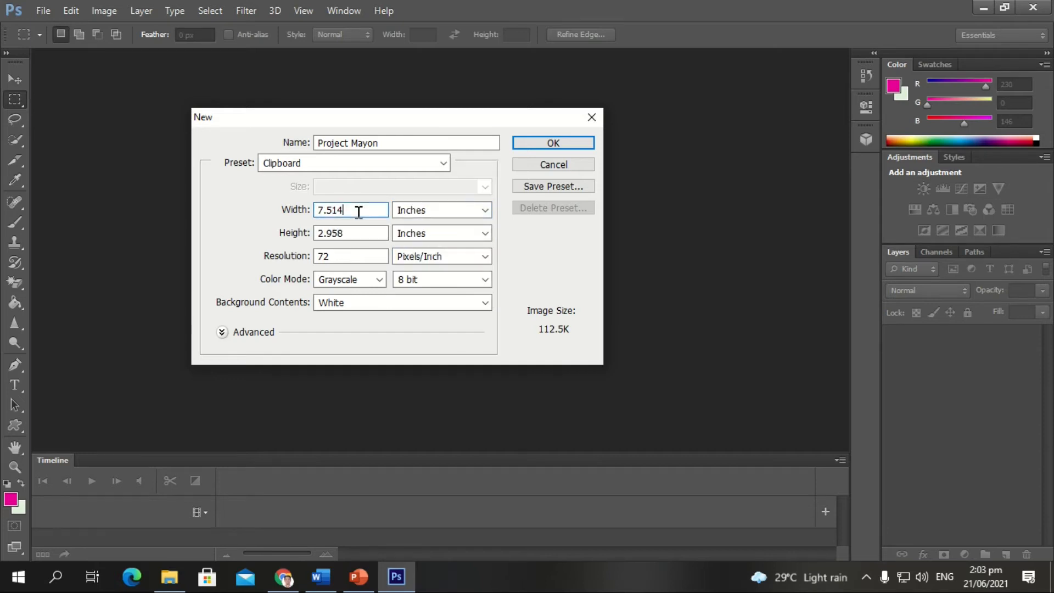
double_click(358, 211)
text(11)
click(362, 234)
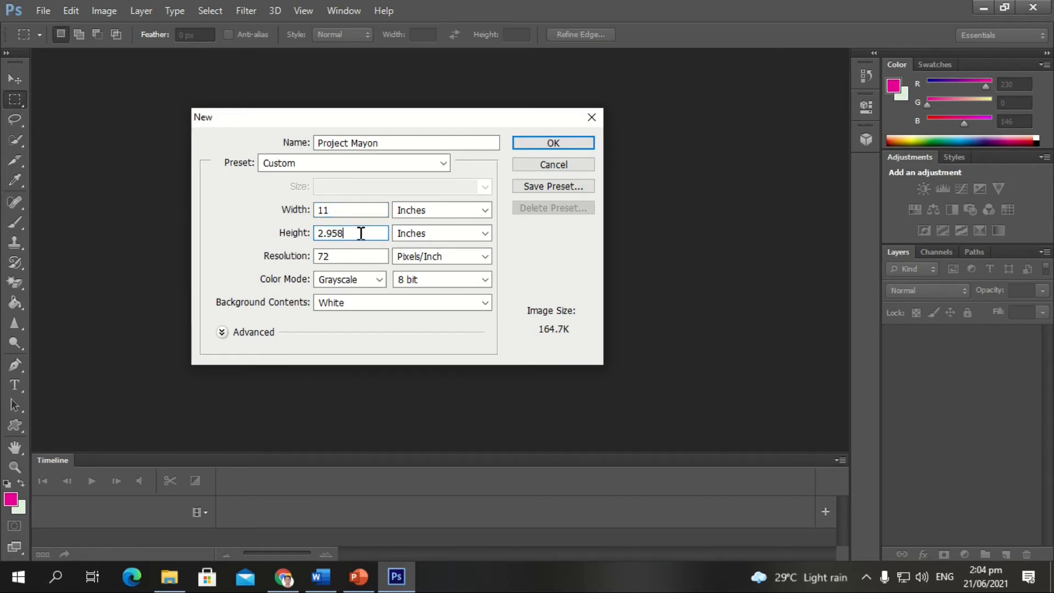
double_click(361, 233)
text(8.5)
Step: Set the resolution to 100 pixels/inch, the color mode to RGB Color and white background contents, and create the document
click(339, 259)
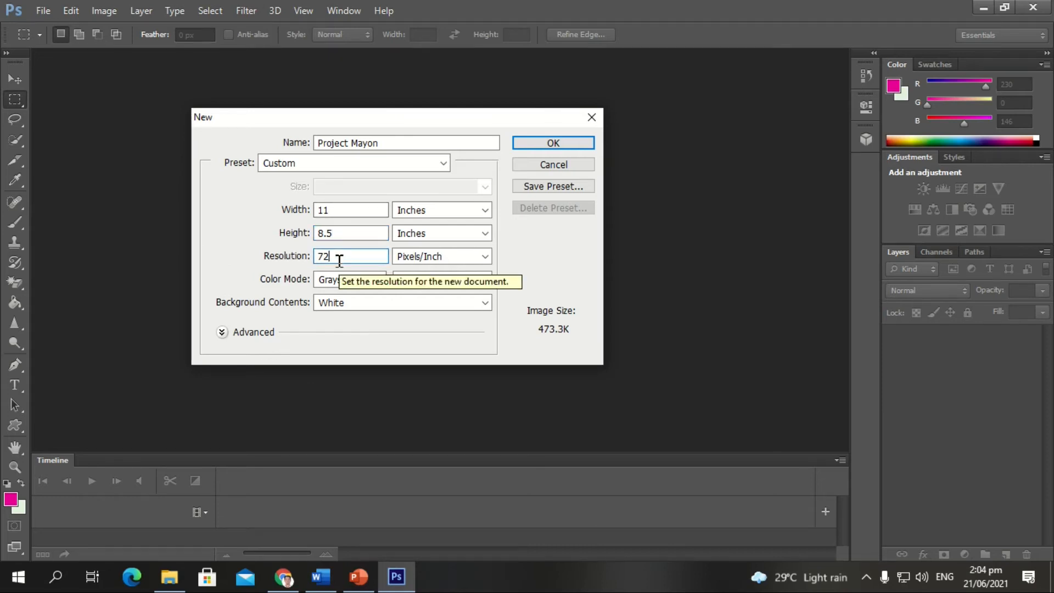
double_click(339, 261)
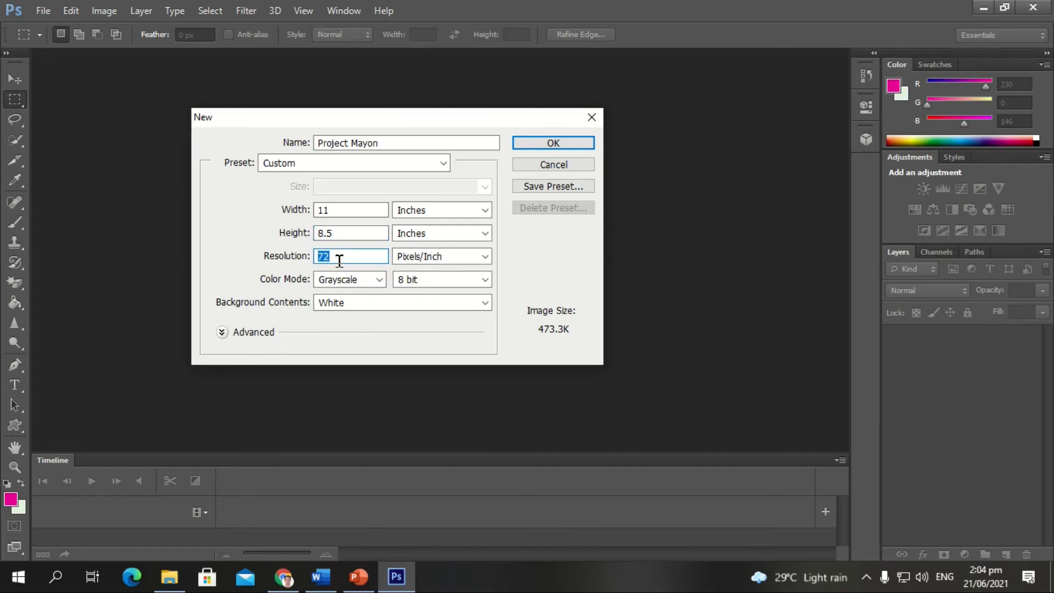
text(100)
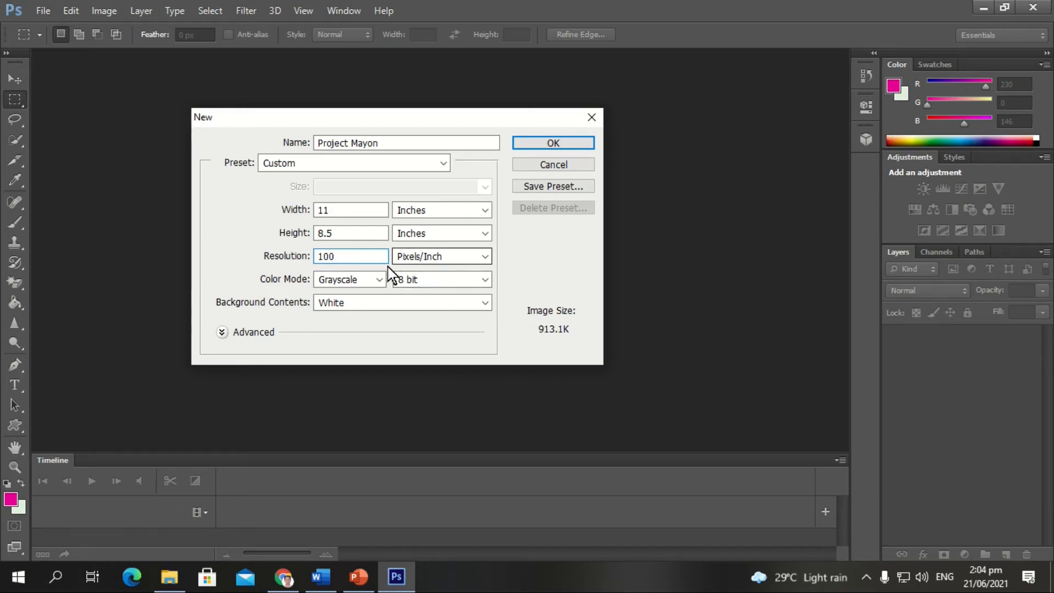
click(330, 284)
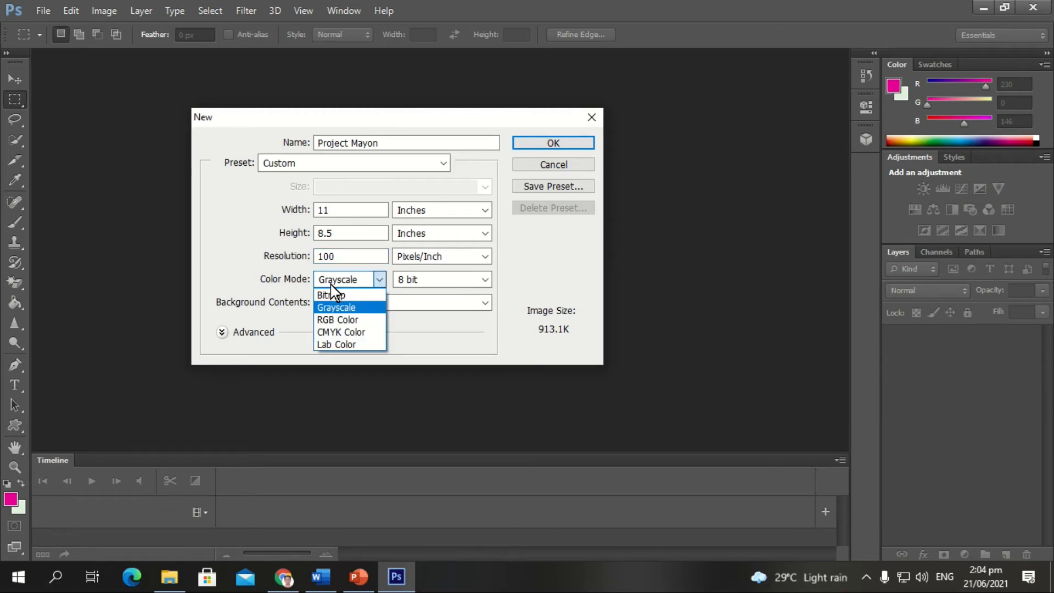
click(351, 318)
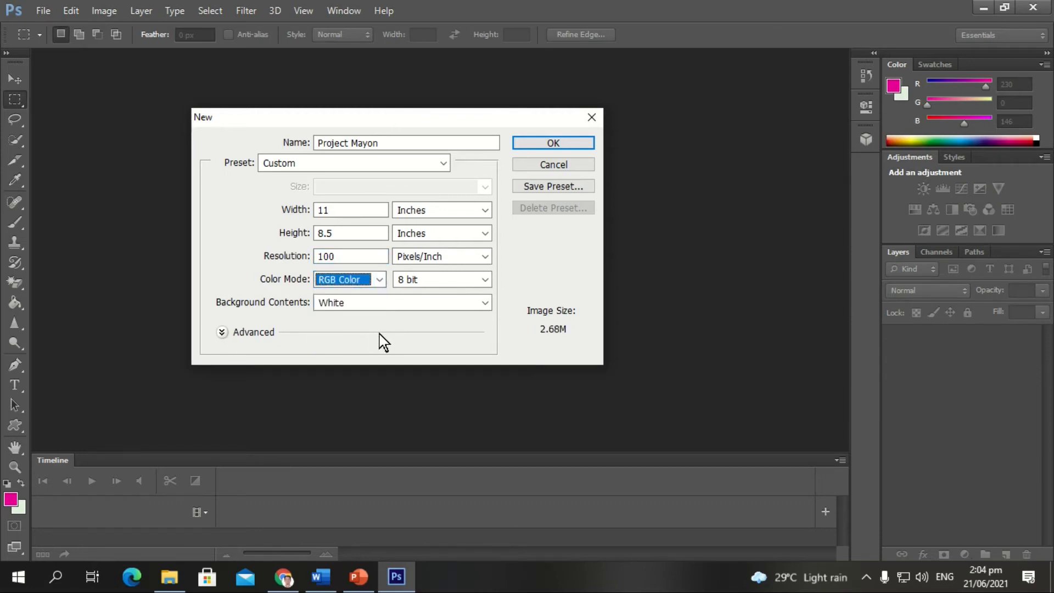
click(393, 303)
click(393, 303)
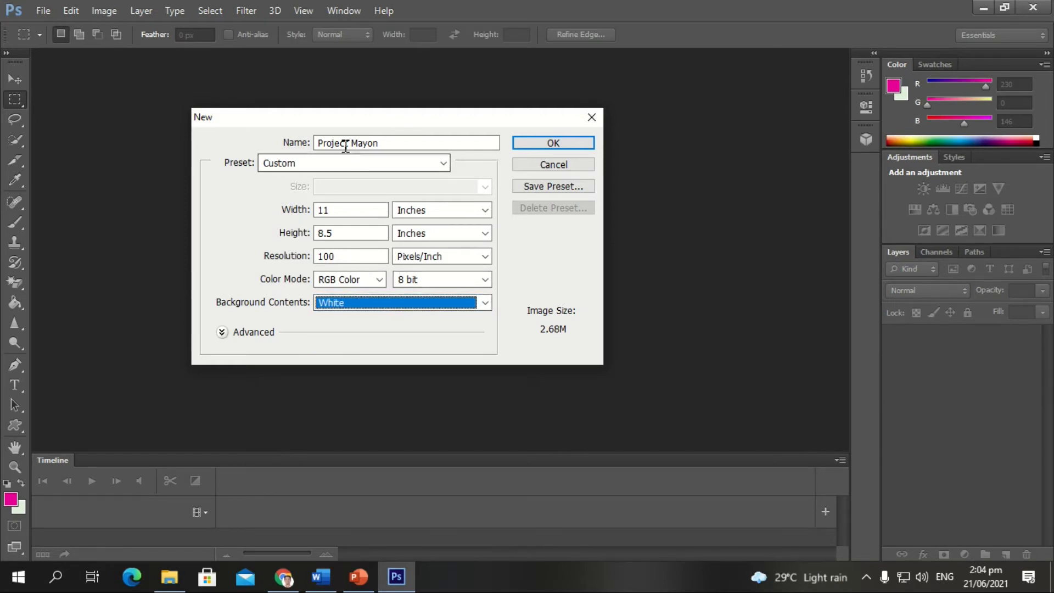
click(408, 142)
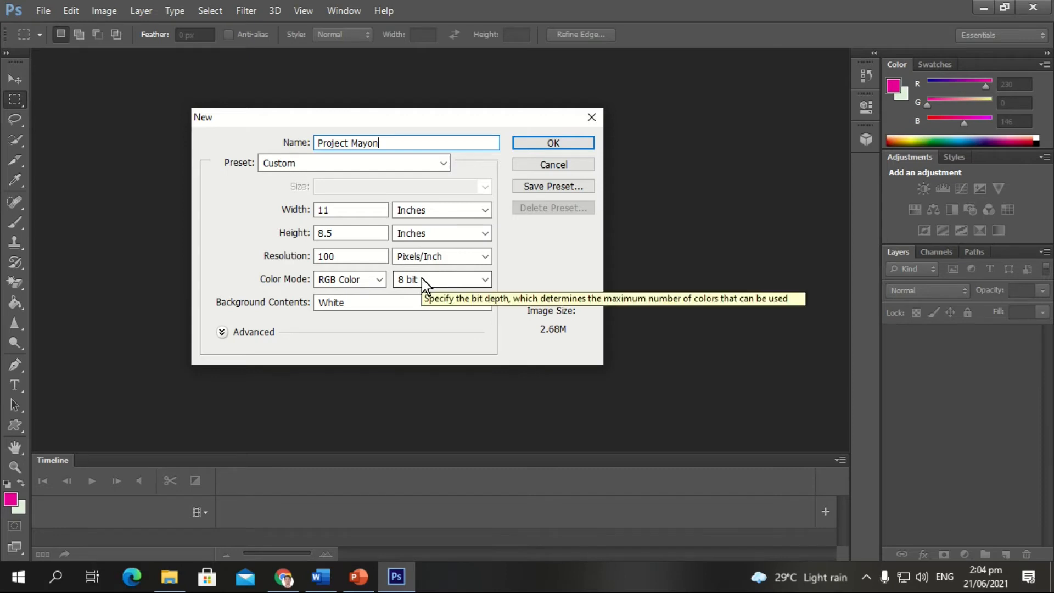
click(546, 145)
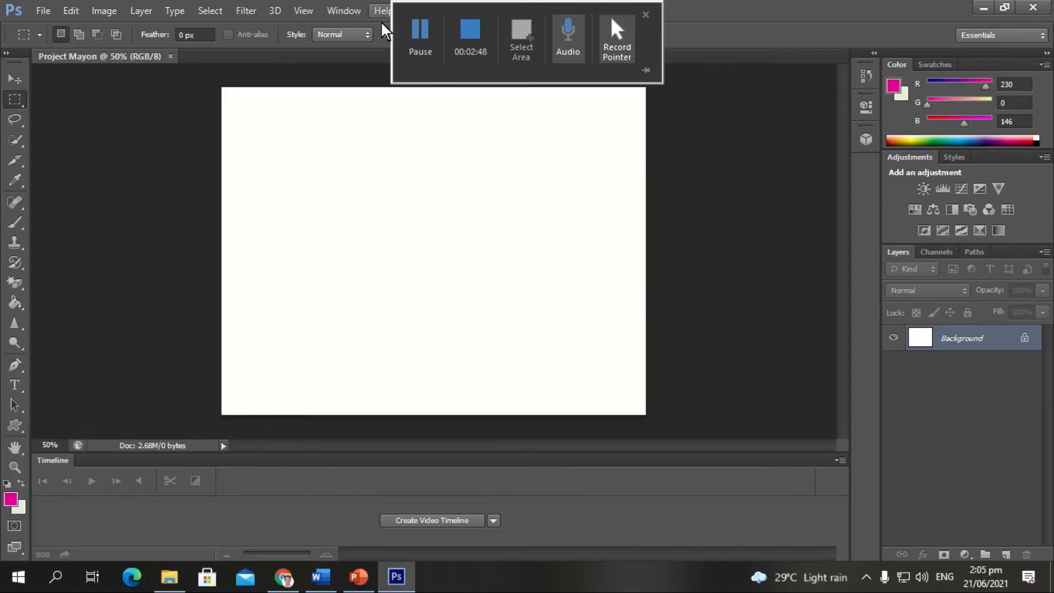
click(419, 34)
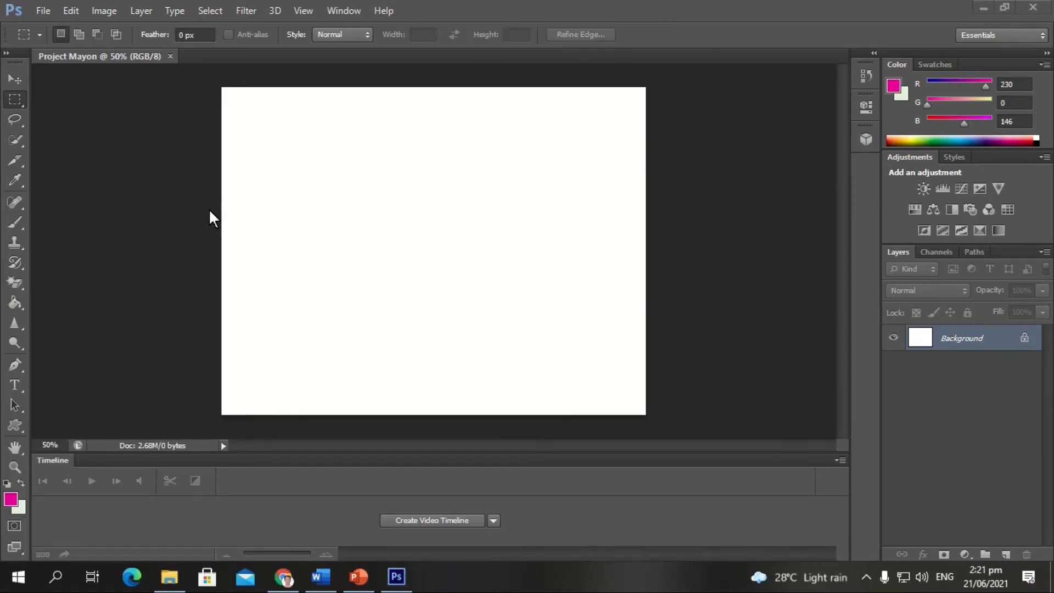
Step: Open the Mount Mayon photo from the Mayon folder and unlock its background as a regular layer with the default name
click(44, 12)
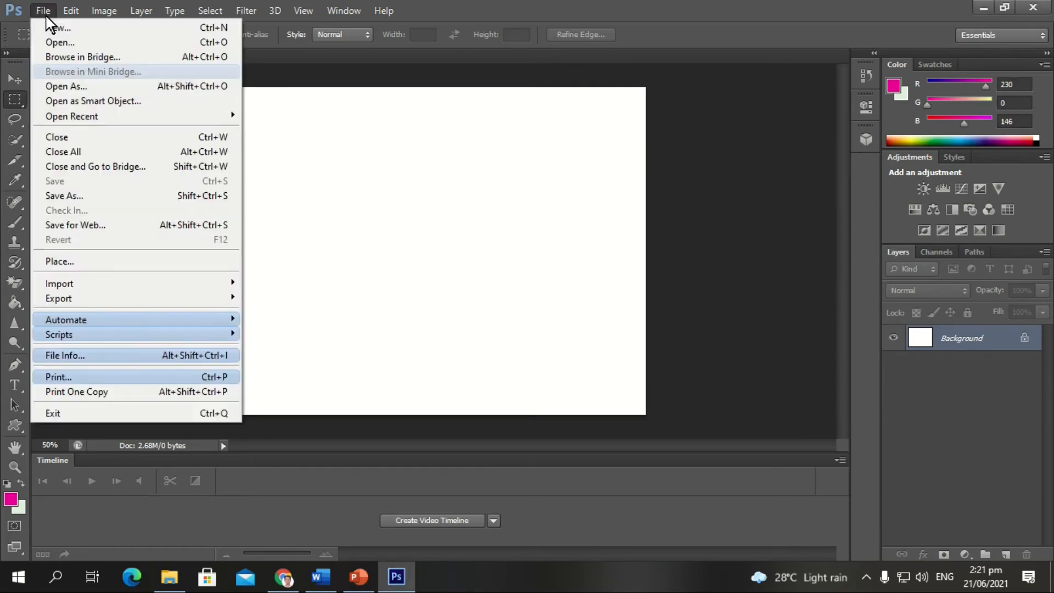
click(66, 42)
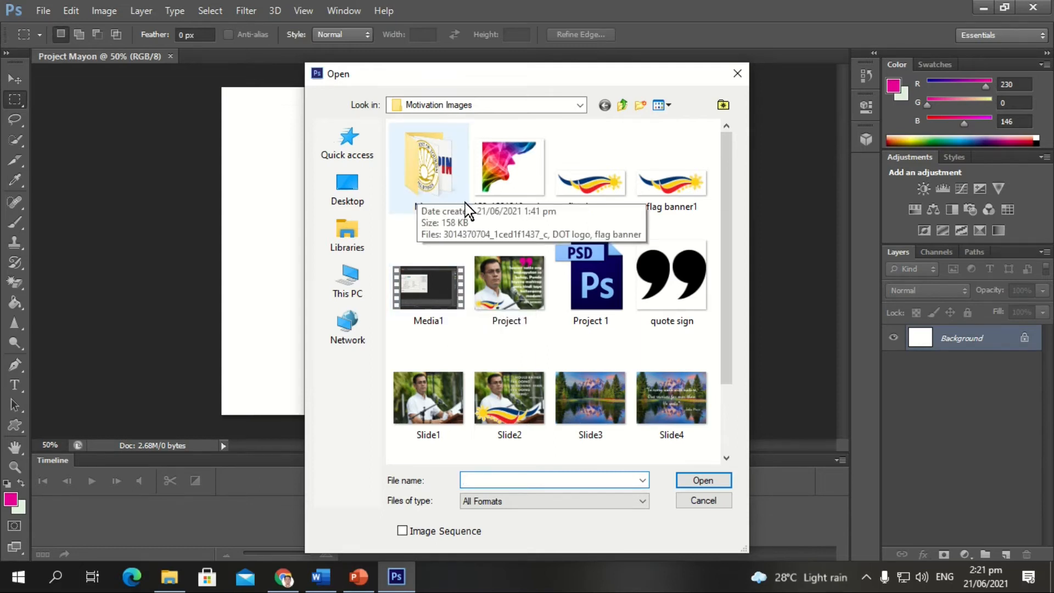
double_click(437, 196)
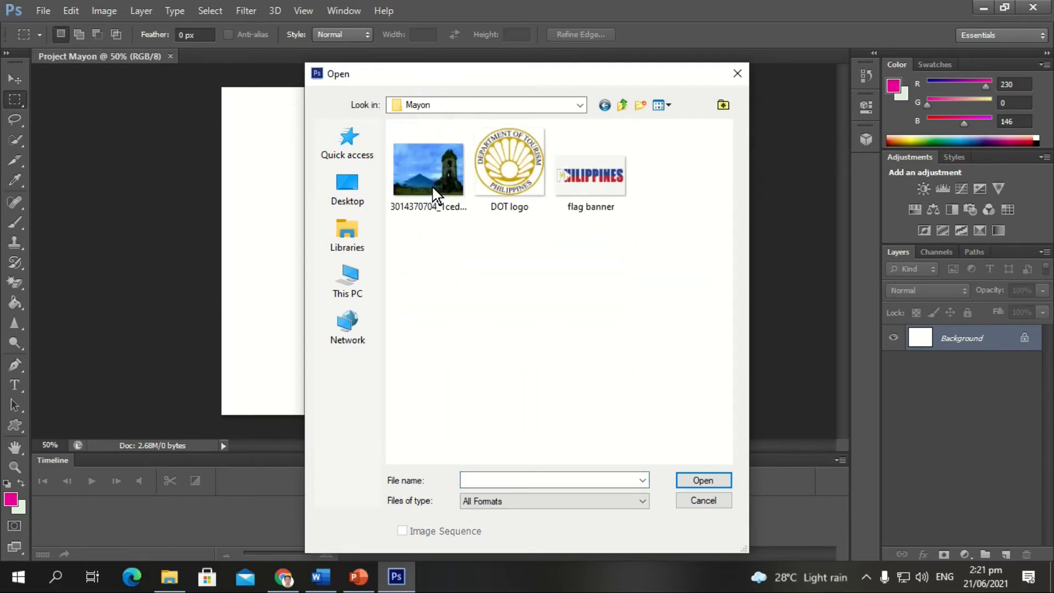
double_click(436, 177)
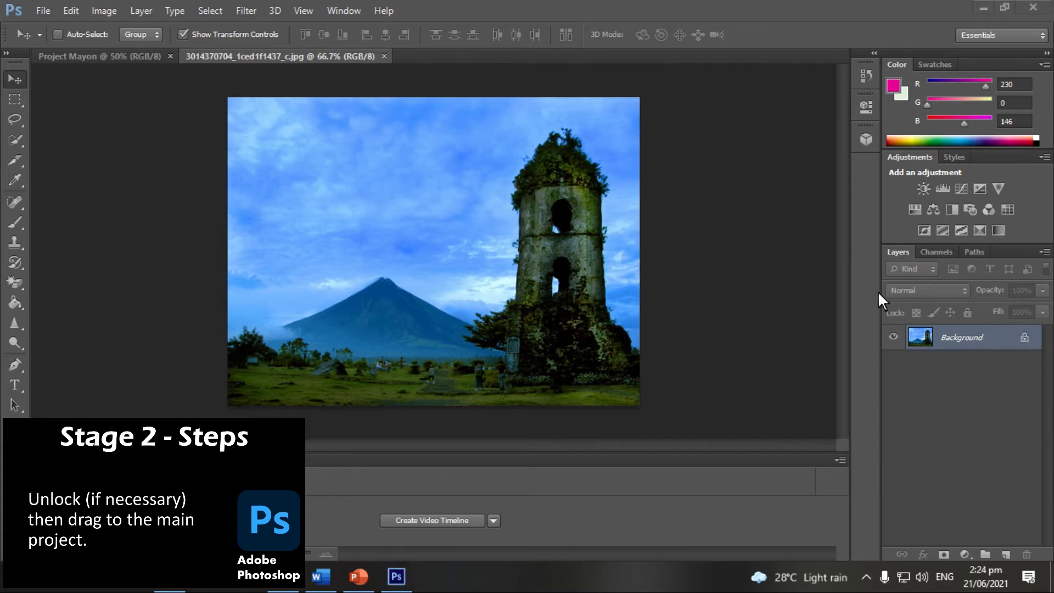
double_click(1024, 340)
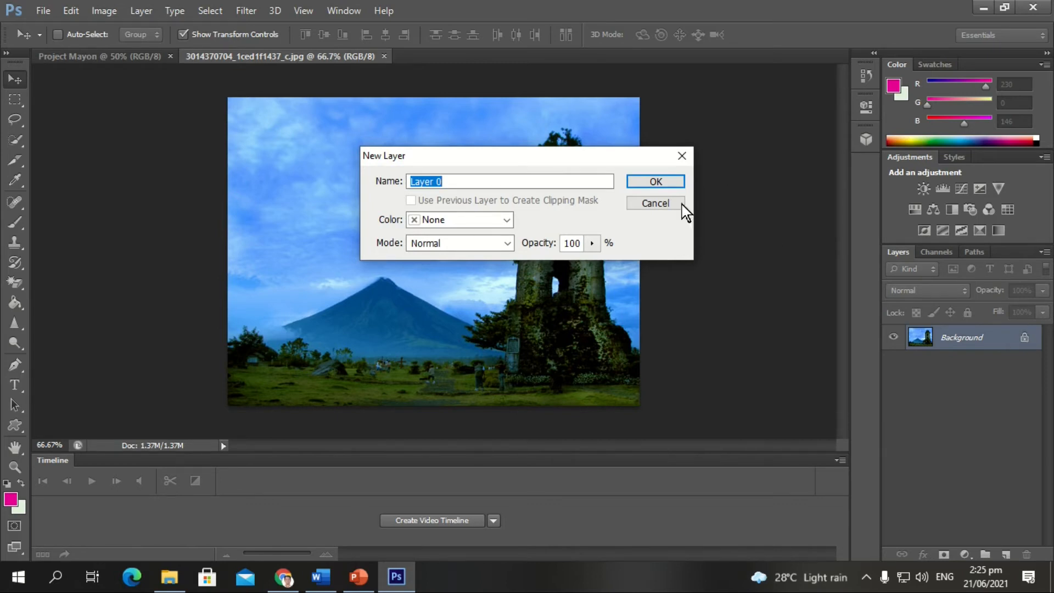
click(661, 181)
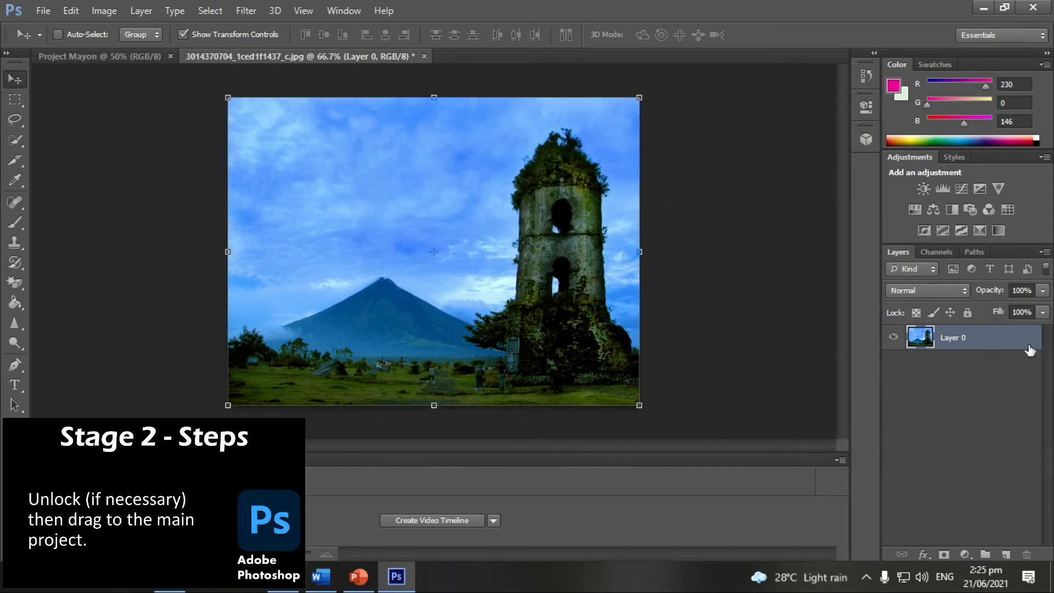
Step: Copy the photo into the Project Mayon document at the canvas's upper-left corner and scale it to fill the whole canvas
mouse_move(364, 244)
mouse_down()
mouse_move(335, 185)
mouse_move(454, 286)
mouse_move(270, 286)
mouse_move(409, 258)
mouse_move(278, 262)
mouse_move(461, 239)
mouse_move(317, 242)
mouse_move(364, 312)
mouse_move(398, 259)
mouse_move(408, 263)
mouse_move(363, 252)
mouse_move(351, 235)
mouse_up()
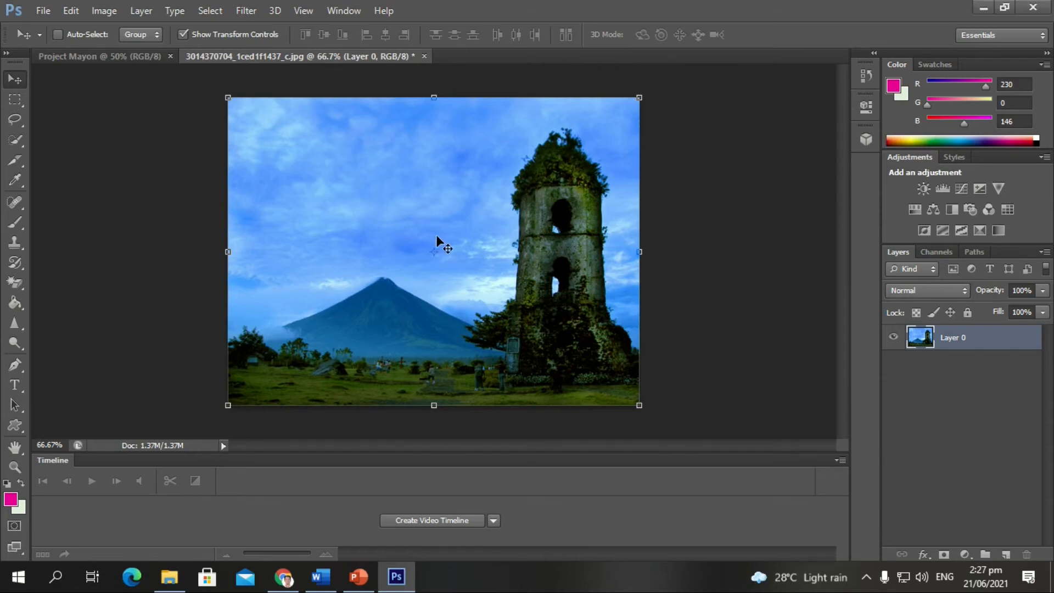
drag(434, 239, 250, 144)
drag(293, 176, 429, 239)
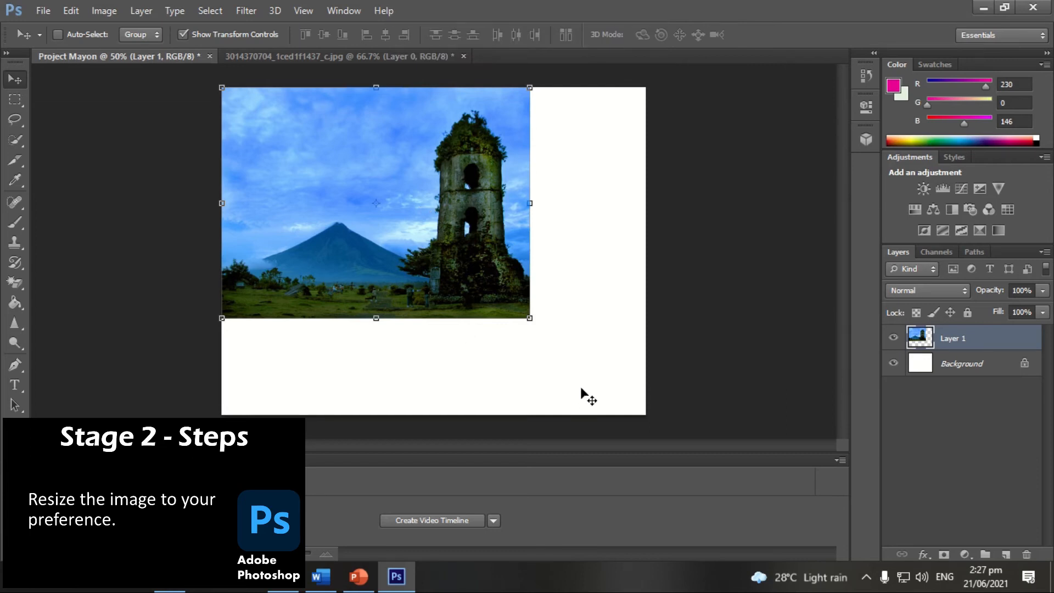
drag(530, 318, 645, 415)
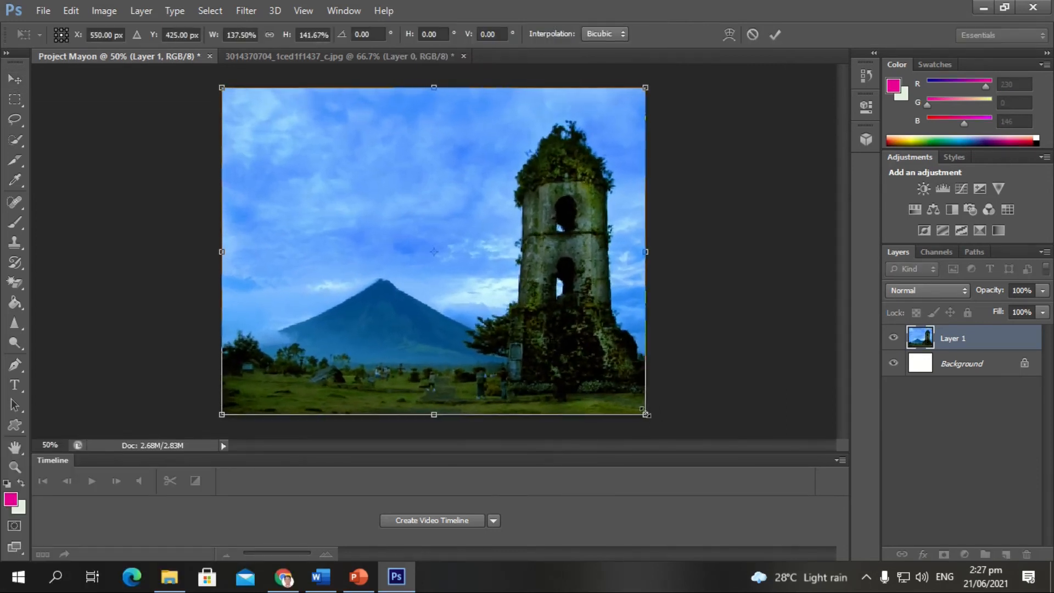
mouse_move(344, 301)
mouse_down()
mouse_move(295, 302)
mouse_move(343, 301)
mouse_up()
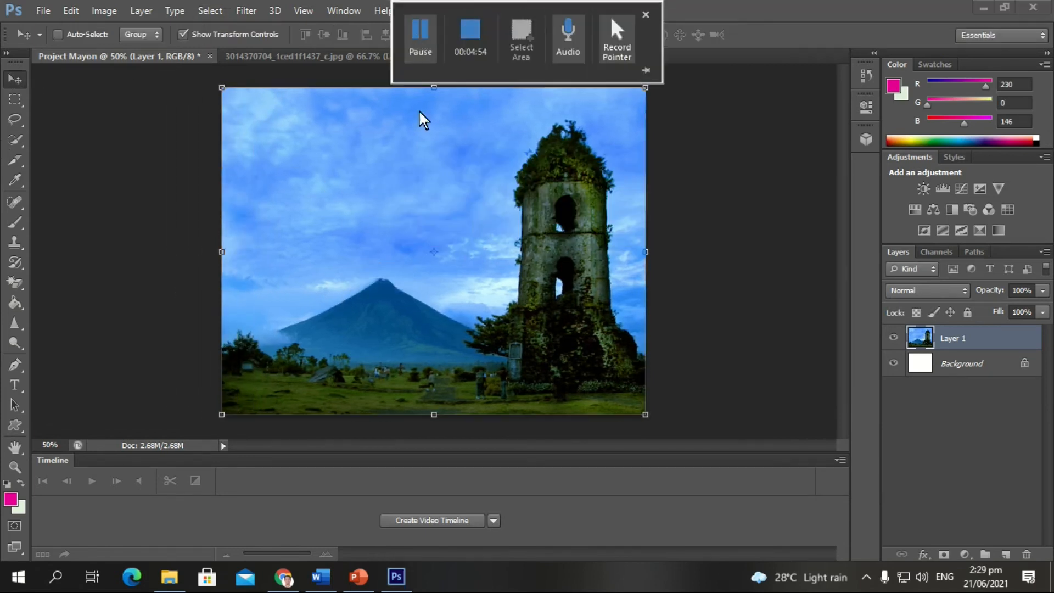
Step: Stretch the photo past the canvas edges to about 117% width and 108% height, and apply the transformation
scroll(224, 419, down, 2)
drag(258, 387, 232, 387)
drag(609, 115, 640, 94)
click(18, 77)
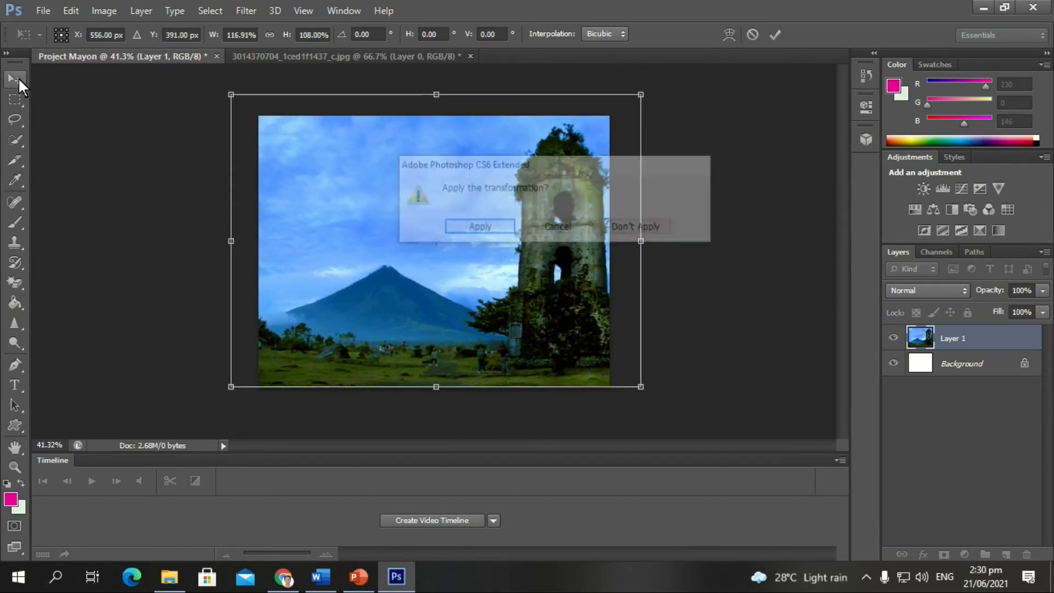
click(459, 233)
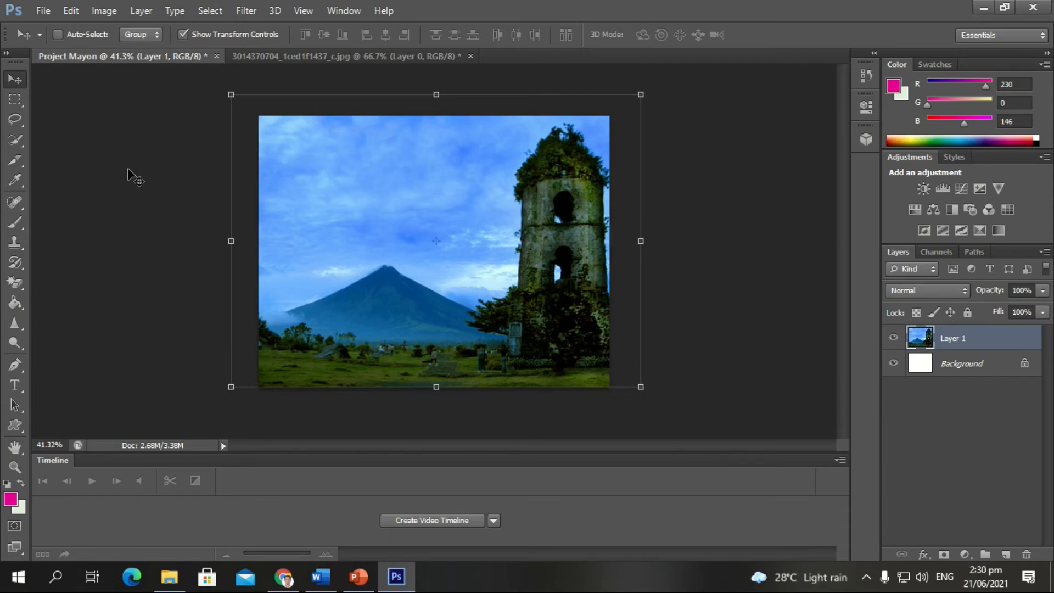
scroll(200, 241, up, 1)
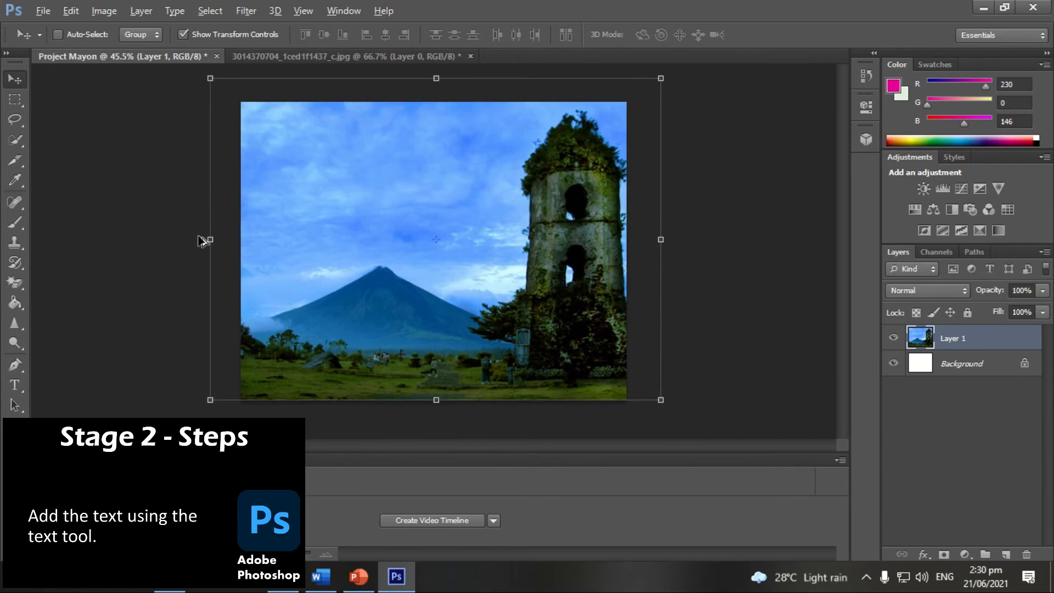
scroll(395, 282, up, 1)
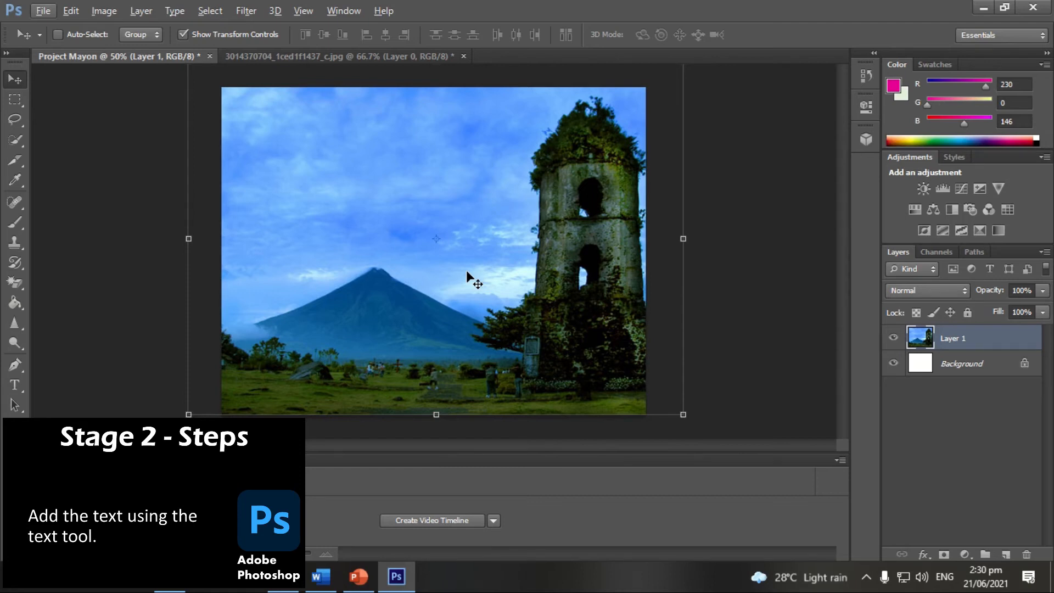
mouse_move(610, 16)
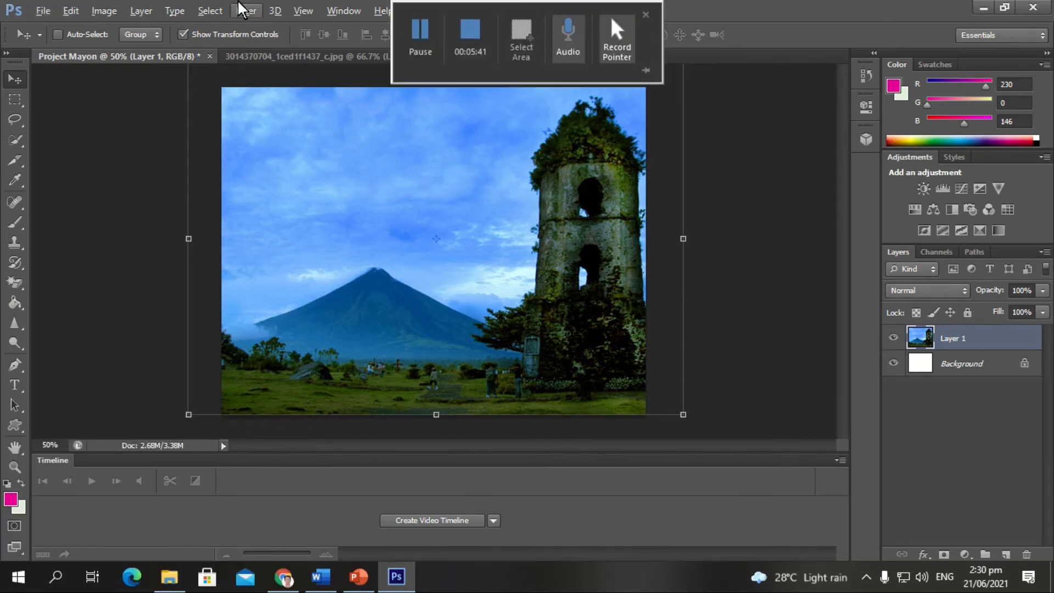
click(421, 52)
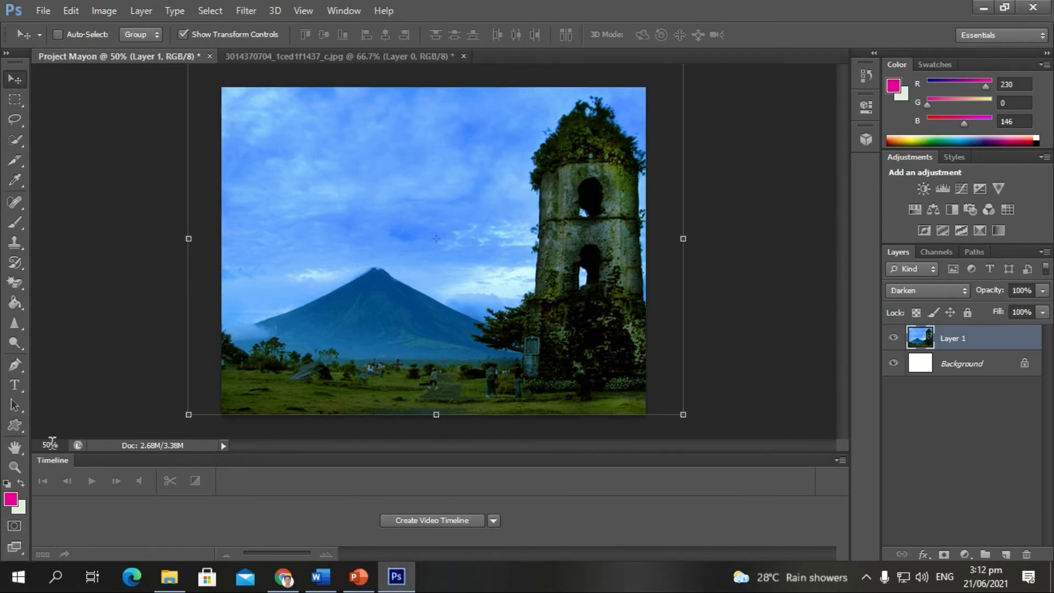
Step: Add a text box in the sky above the volcano reading "Tara sa Mayon, bayan ng magagayon!"
click(22, 387)
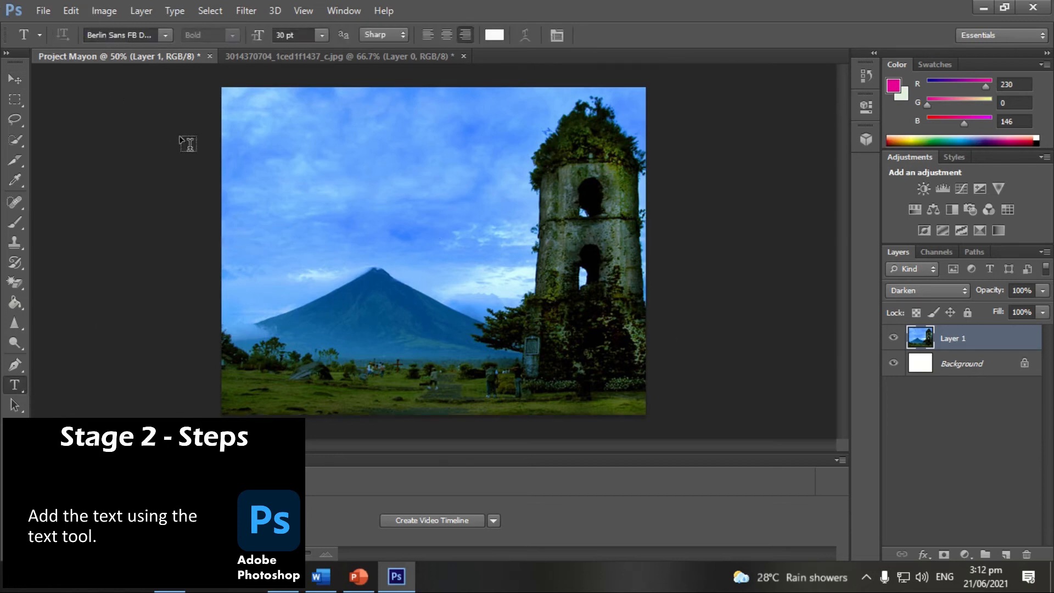
drag(240, 154, 414, 228)
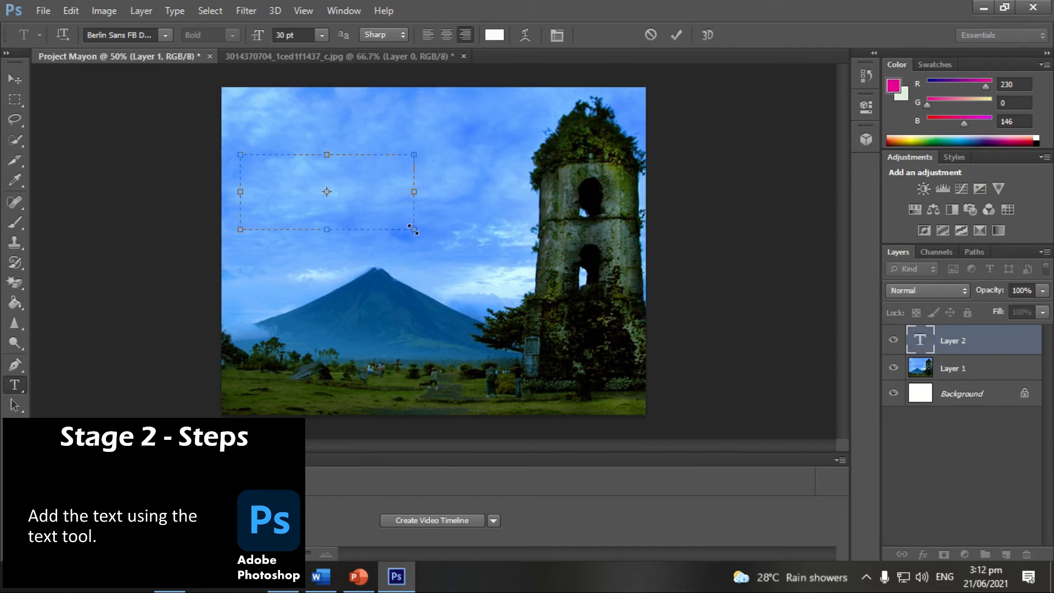
text(Ta)
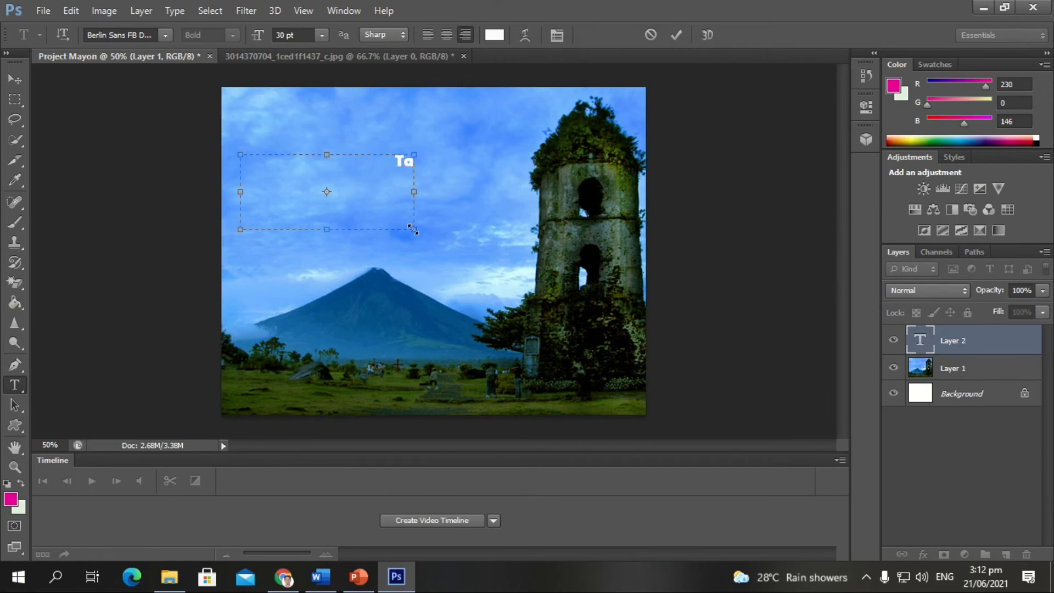
text(ra sa mayon)
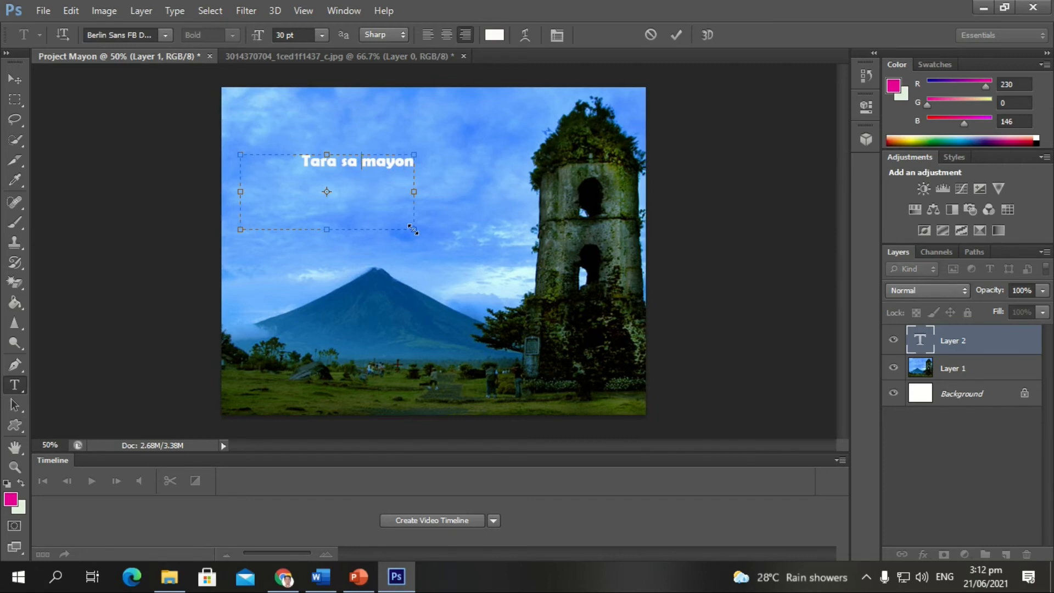
key(shift+Right)
text(Mayon, bayan)
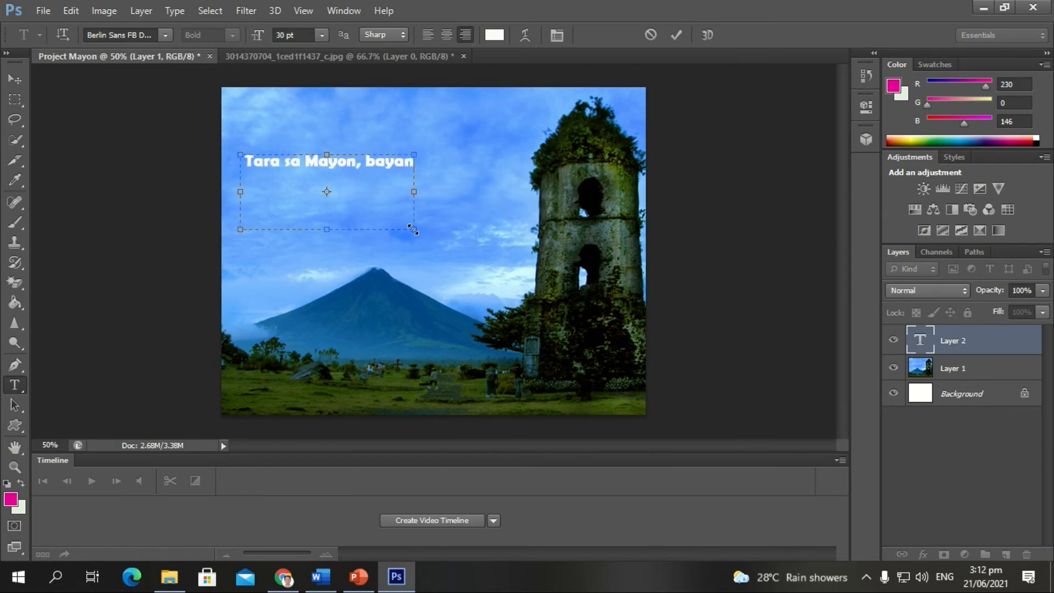
text( ng magagayo)
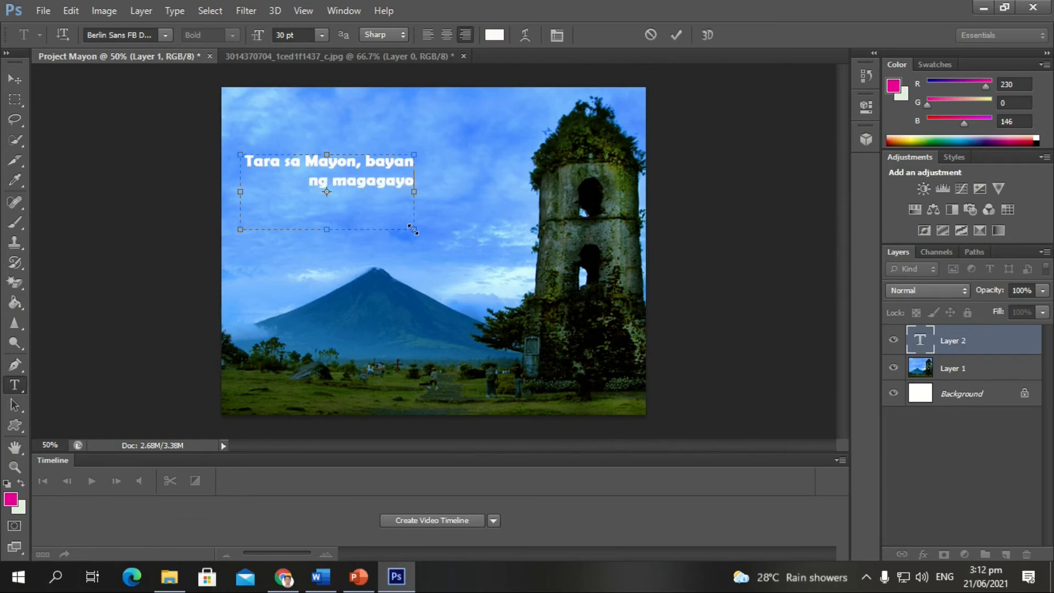
text(n!)
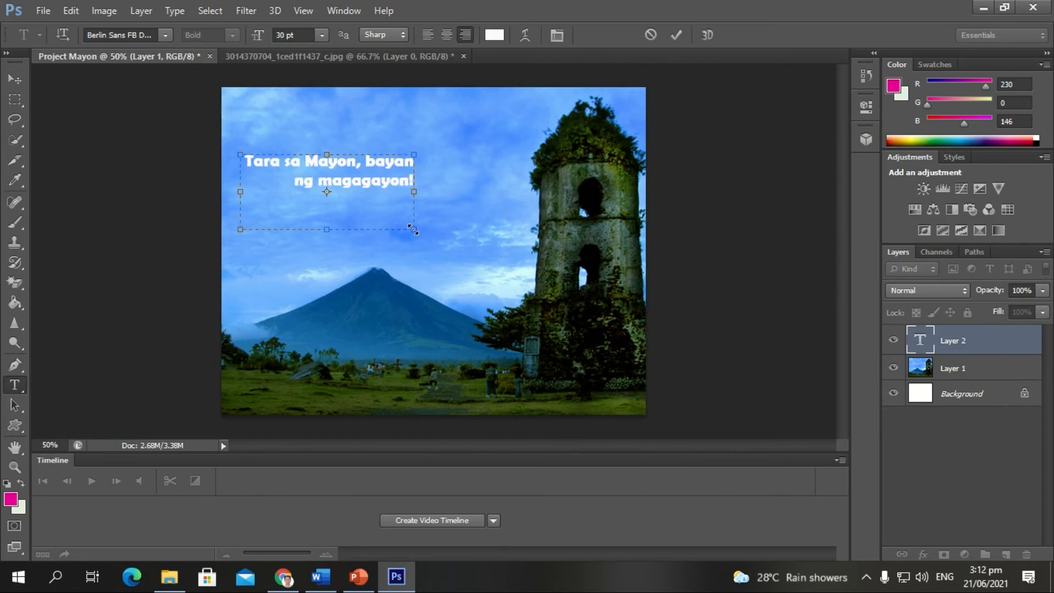
Step: Format the whole tagline in Forte at 50 pt, left-aligned, with the near-white text color fdfbfb
key(ctrl+a)
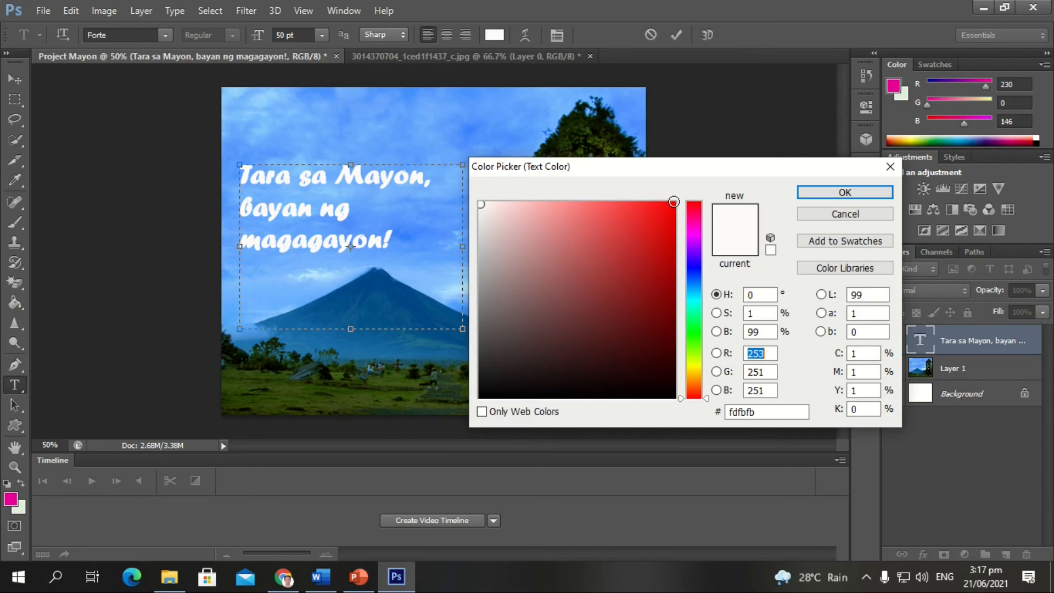
click(821, 190)
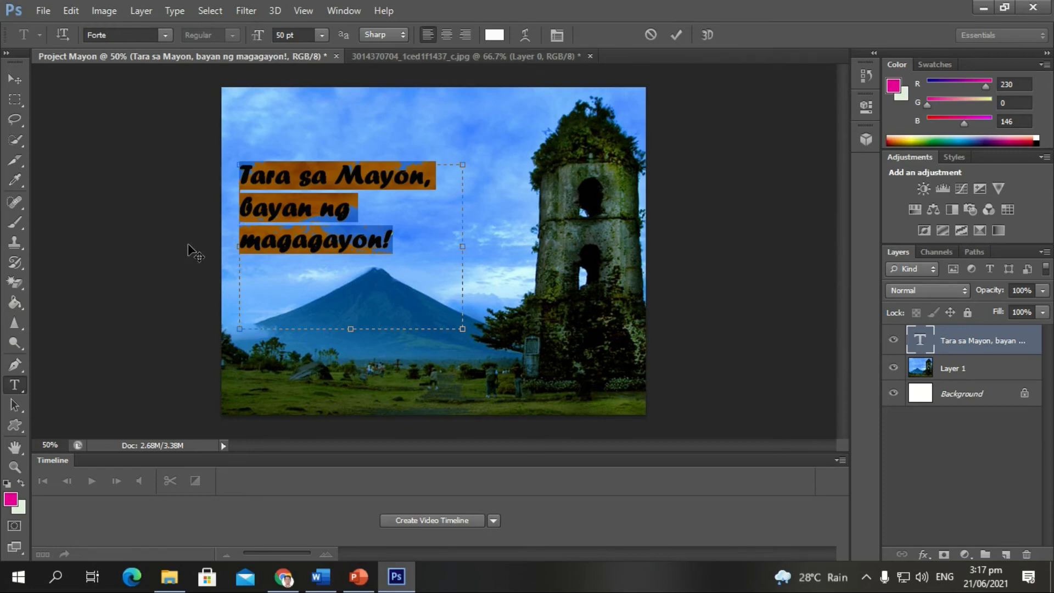
click(14, 80)
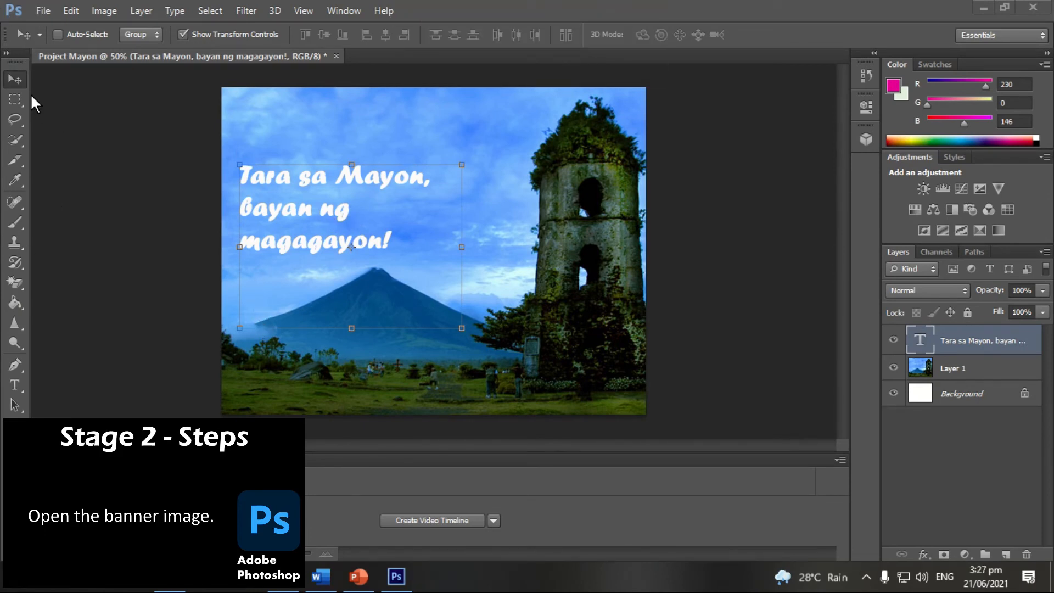
Step: Open the flag banner image from the Mayon folder
click(42, 10)
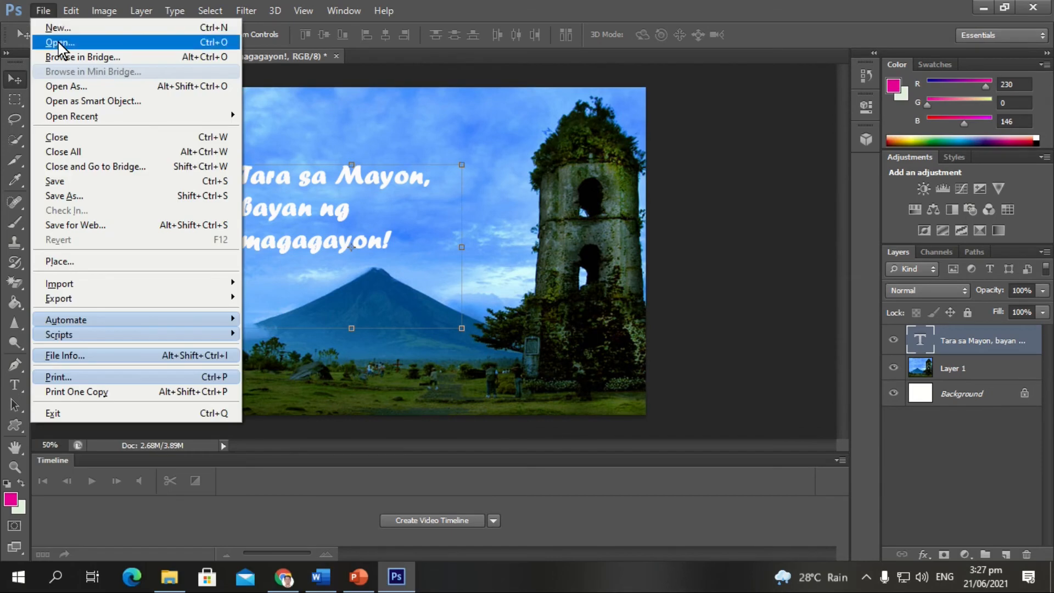
click(57, 40)
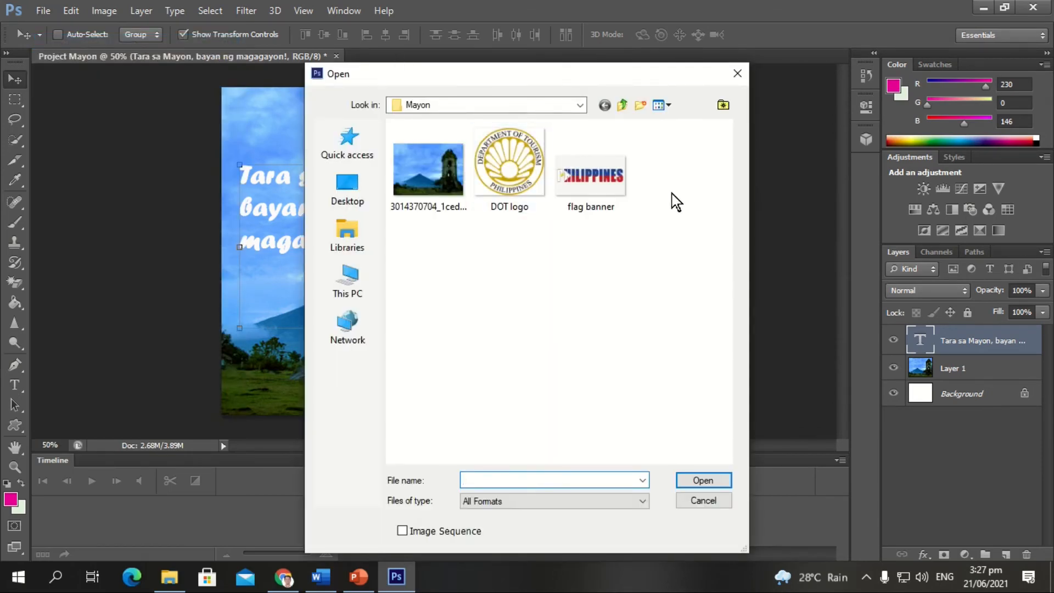
double_click(577, 181)
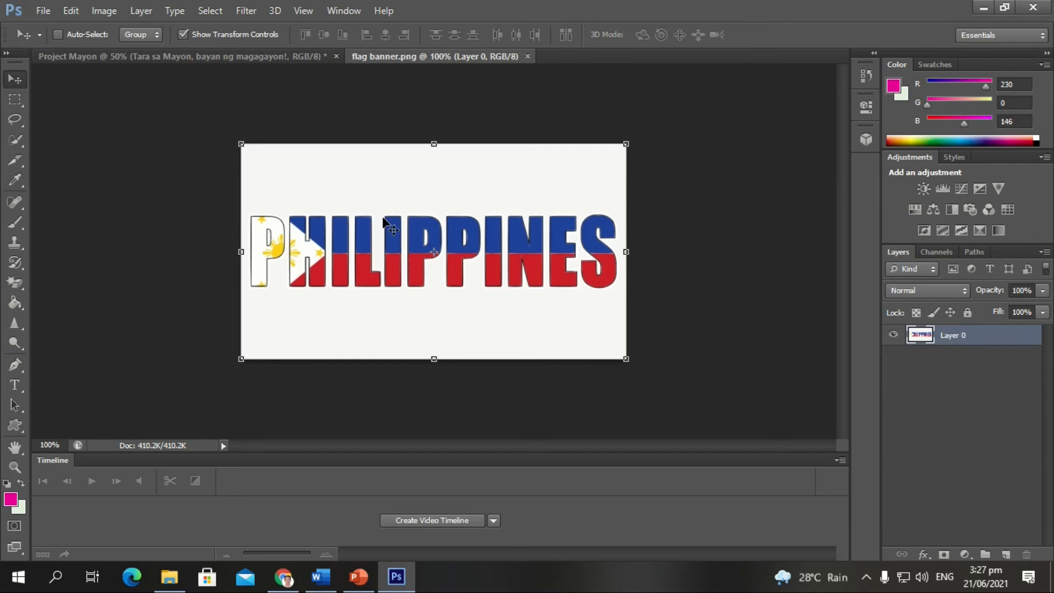
Step: Try placing the flag banner with its solid background over the tagline in Project Mayon, and delete the placed layer
drag(361, 253, 329, 208)
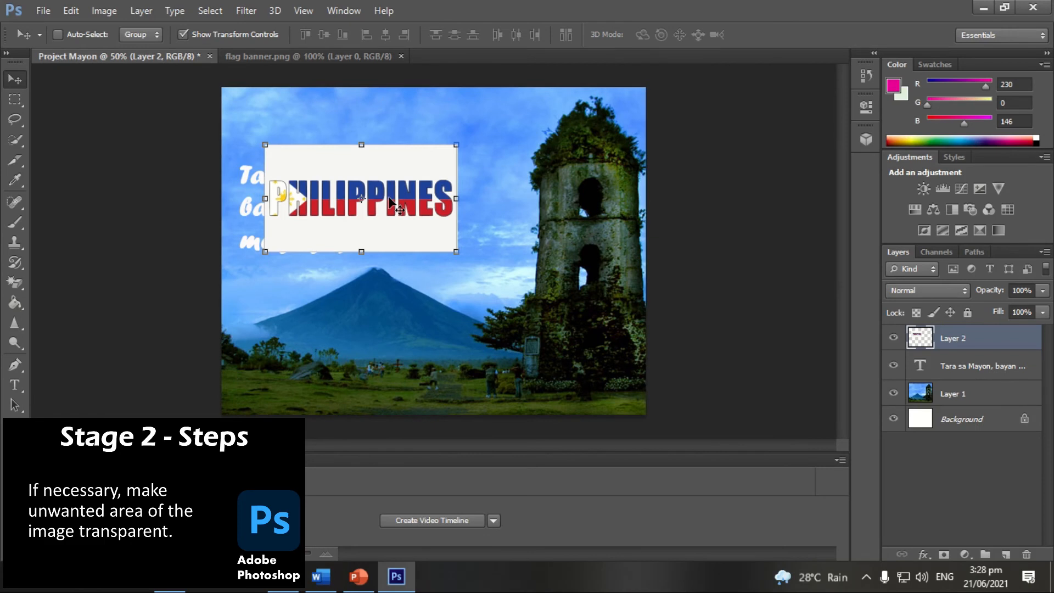
key(Delete)
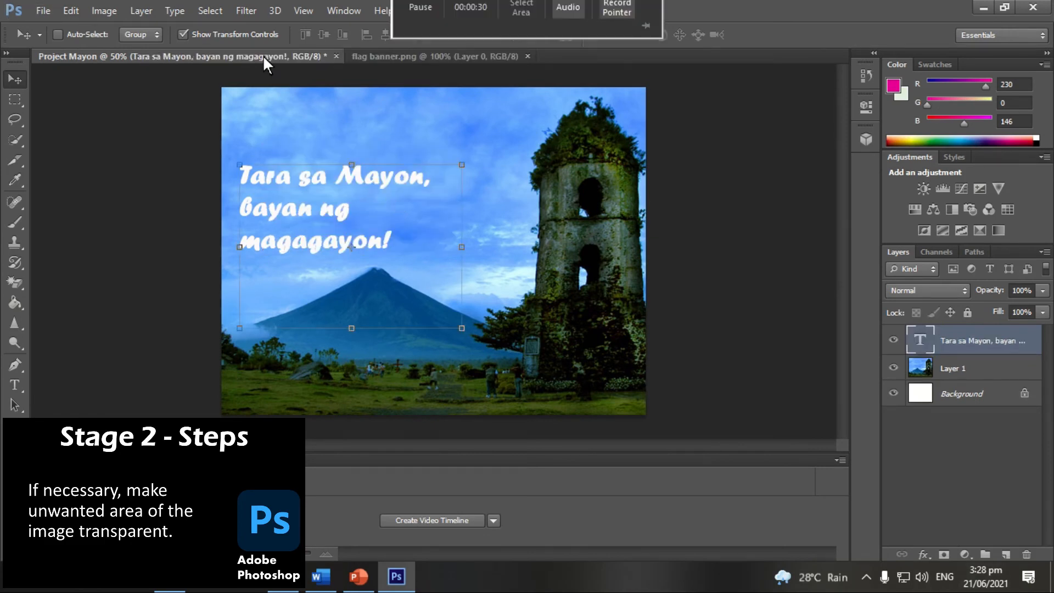
Step: In the flag banner image, erase the off-white background around the letters with the Magic Eraser at tolerance 32
click(365, 56)
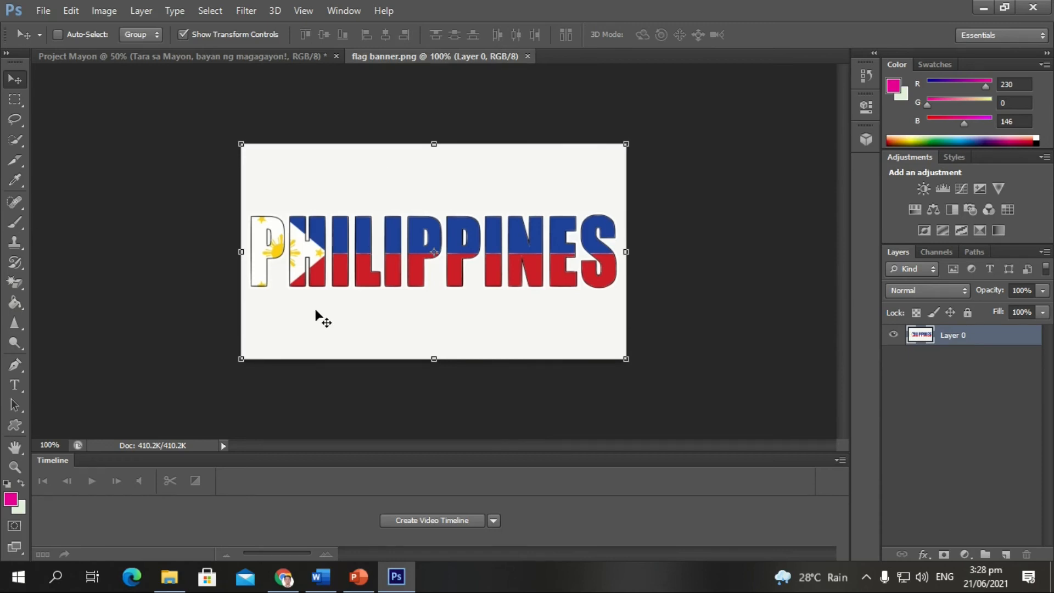
click(22, 285)
right_click(21, 285)
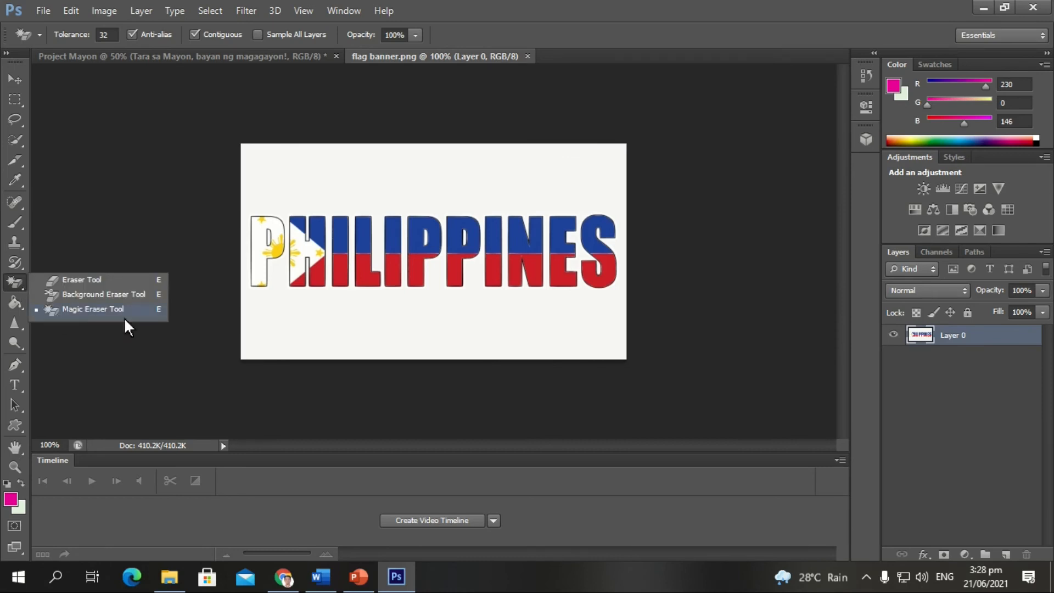
click(279, 321)
click(279, 322)
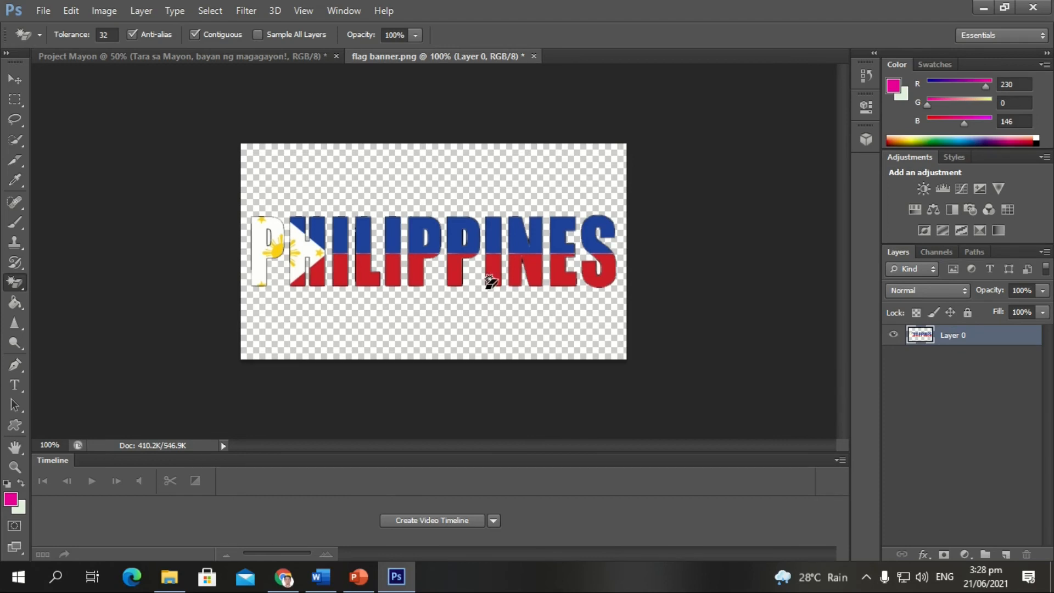
Step: Erase the leftover off-white areas enclosed inside the flag banner's letters with the Magic Eraser
scroll(490, 279, up, 10)
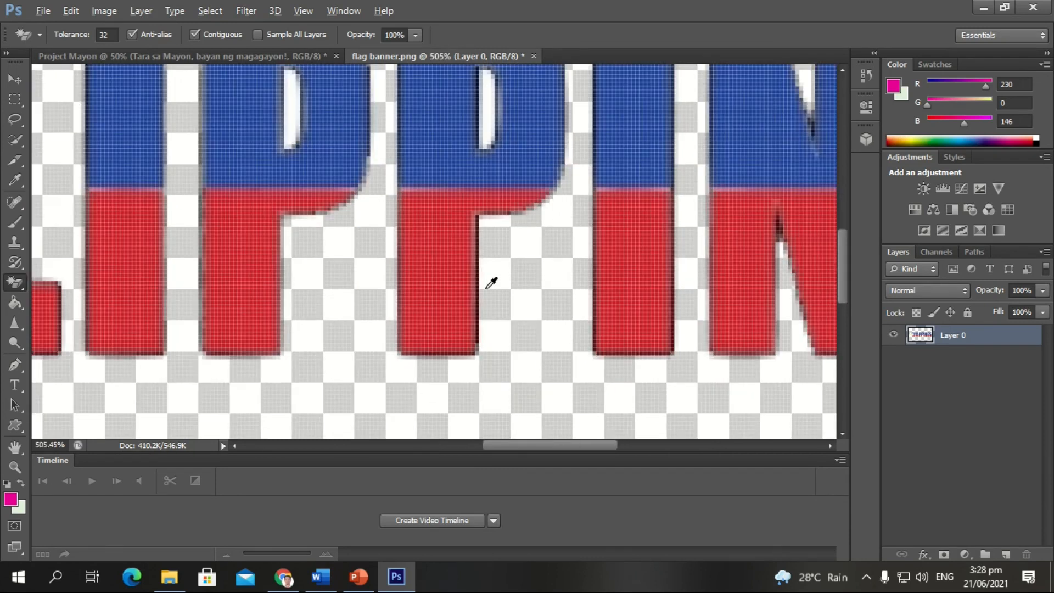
scroll(491, 283, down, 10)
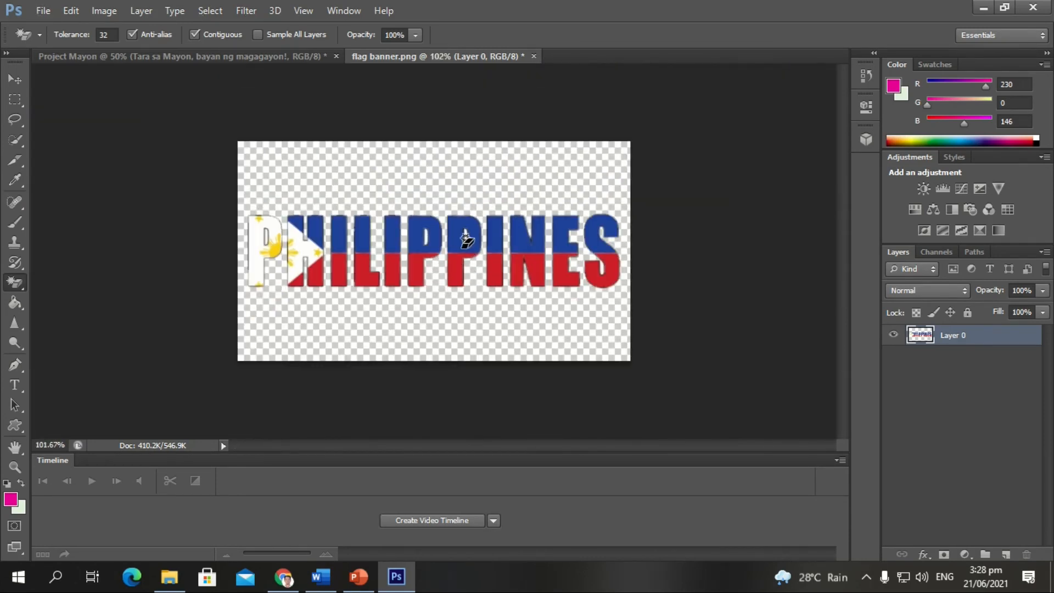
scroll(465, 240, up, 13)
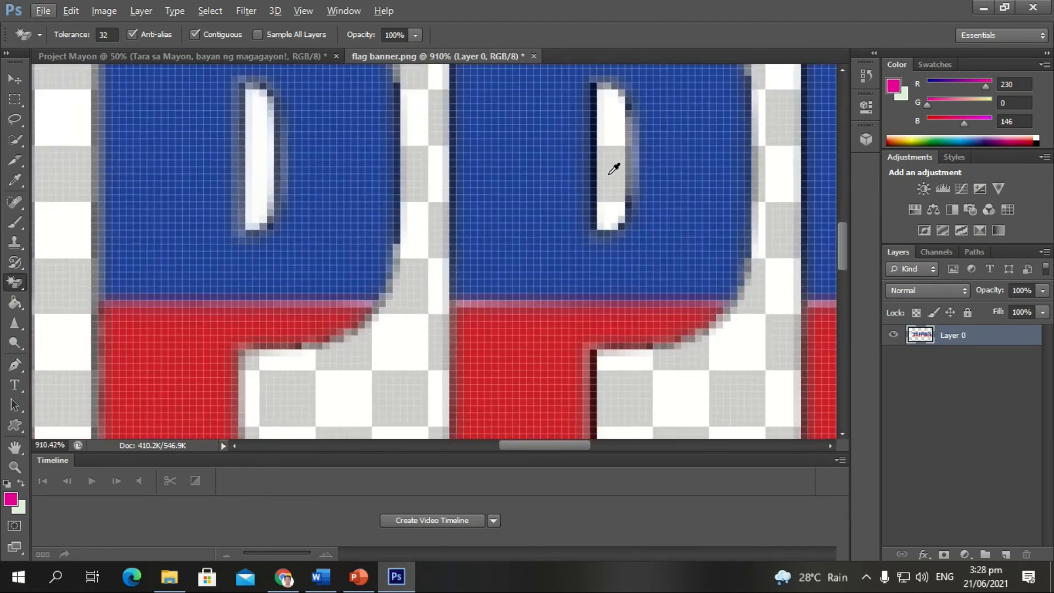
scroll(548, 165, left, 10)
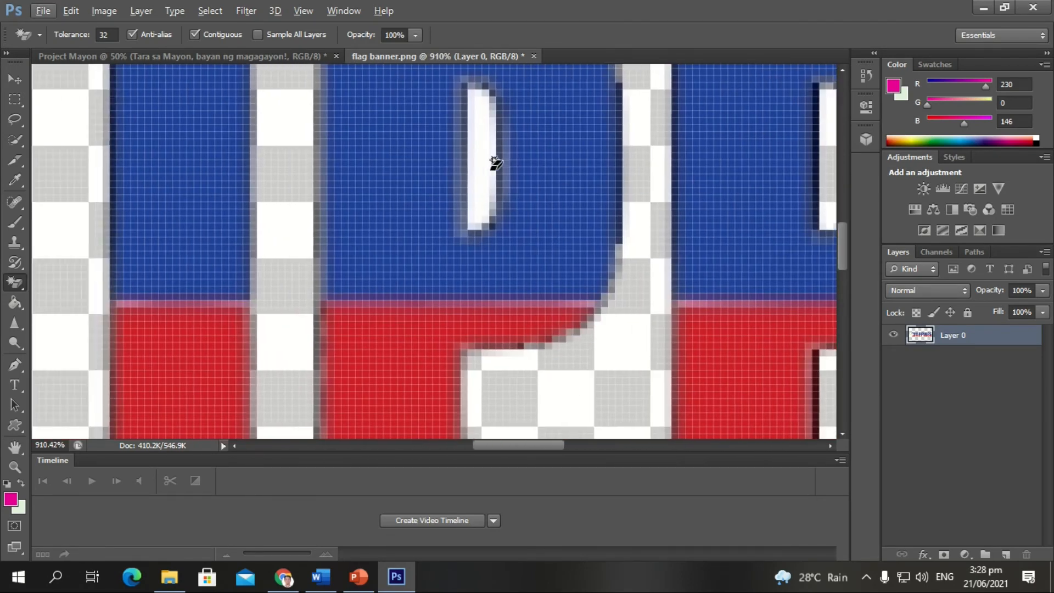
scroll(474, 165, left, 5)
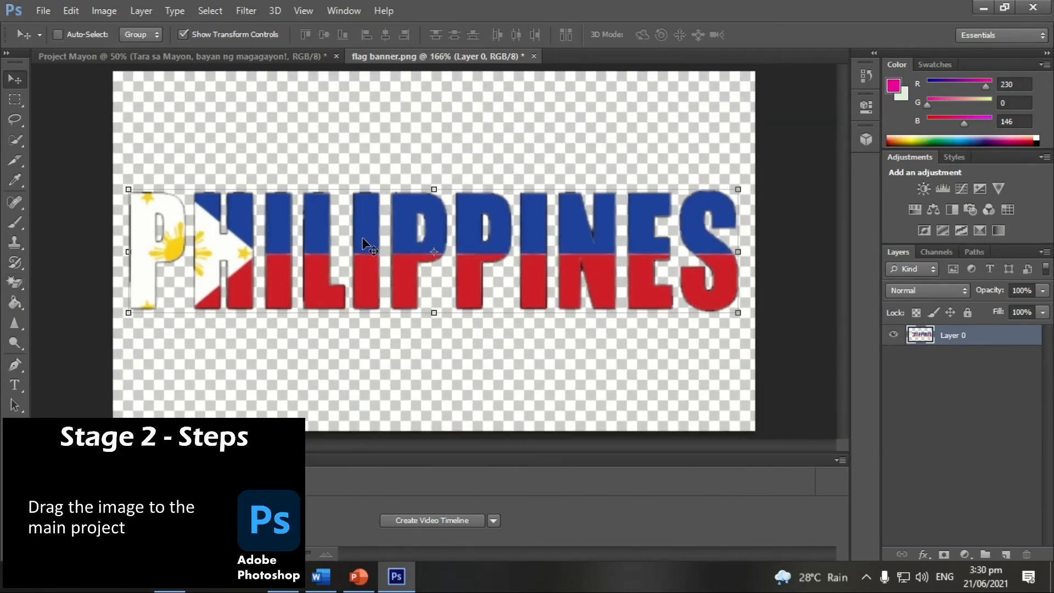
Step: Copy the flag banner to the top of the Project Mayon poster and scale it to about 170% width and 133% height
drag(366, 245, 290, 112)
key(ctrl+t)
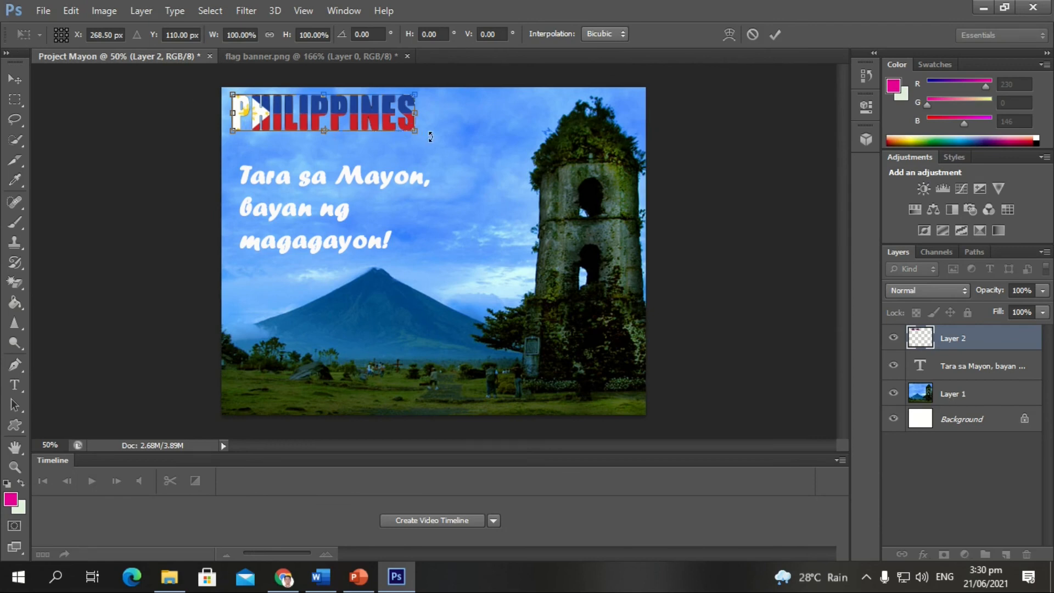
drag(414, 132, 633, 163)
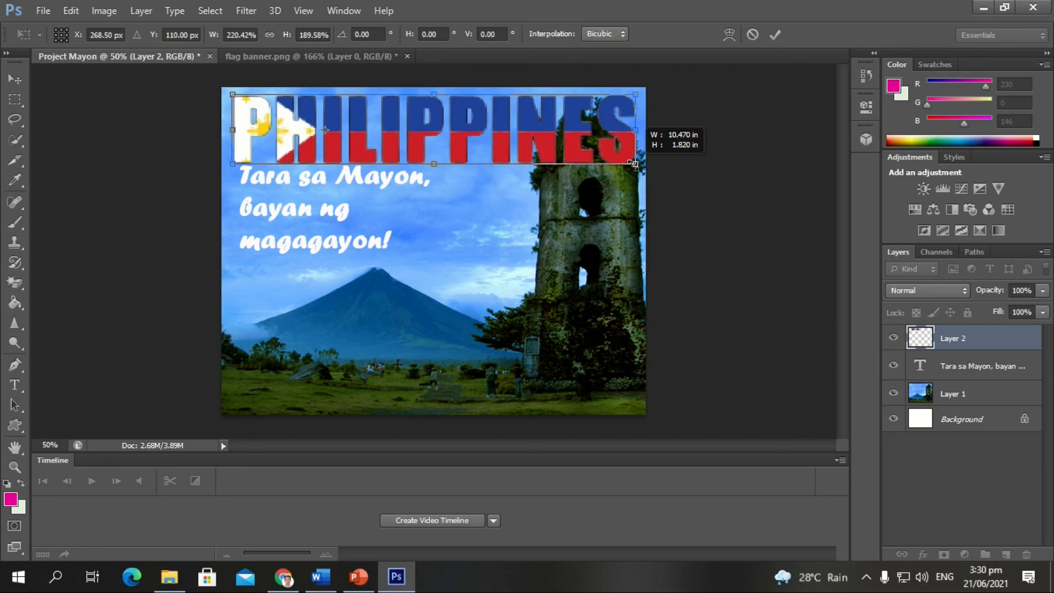
drag(634, 164, 540, 144)
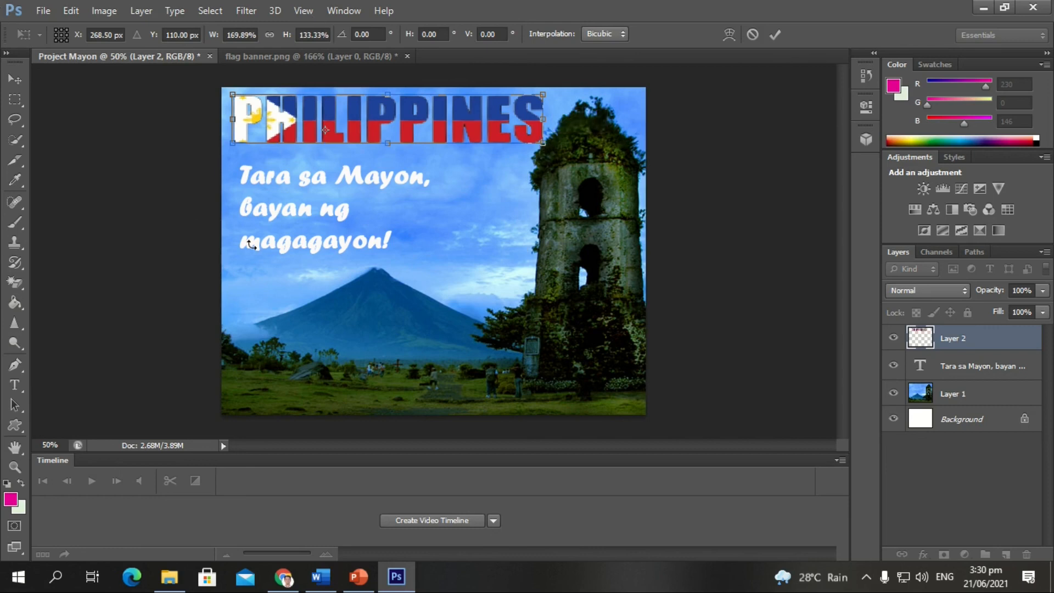
click(13, 78)
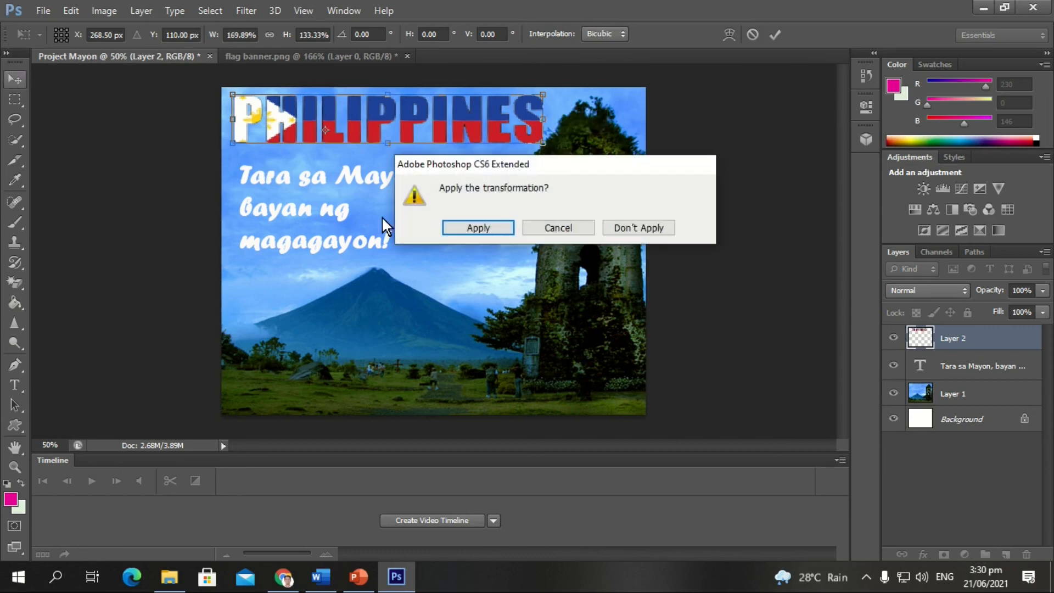
click(477, 228)
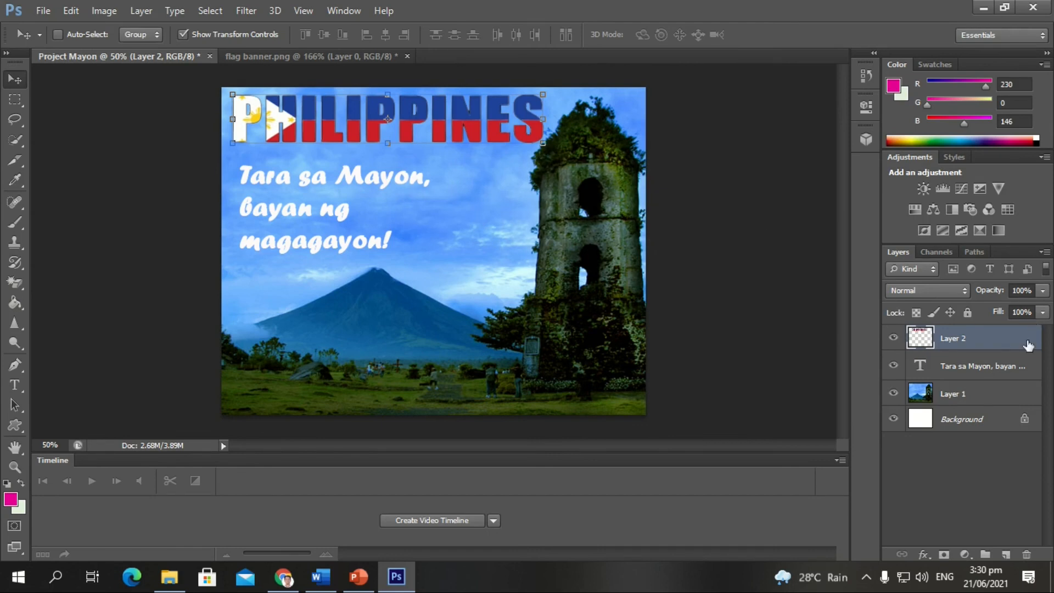
Step: Nudge the tagline text layer slightly down to leave more space below the flag banner
click(941, 372)
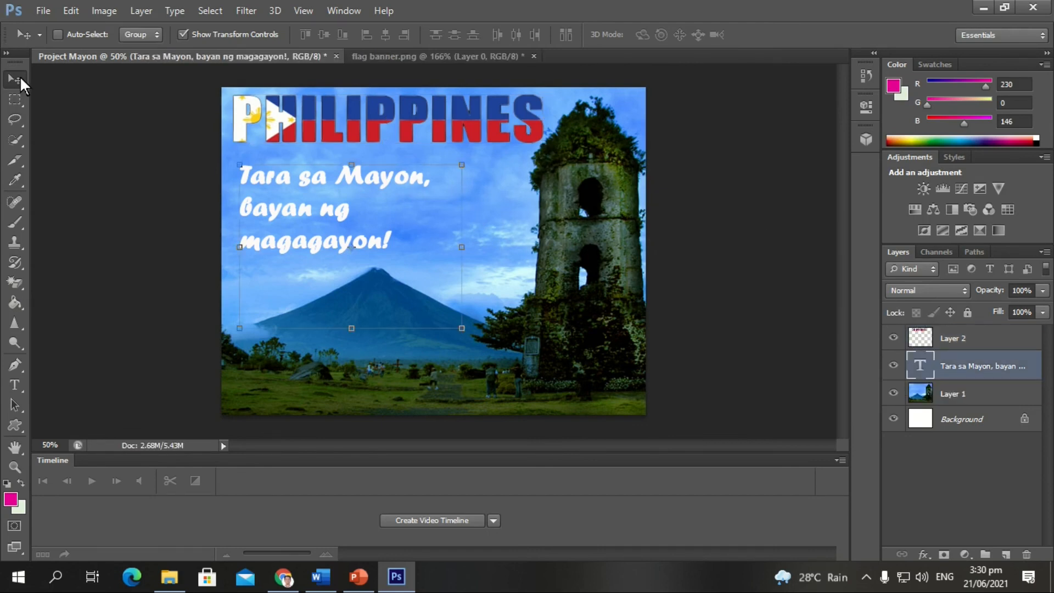
key(Down)
key(Down)
key(Down)
key(Down)
key(Down)
key(Down)
key(Down)
key(Down)
key(Down)
key(Down)
key(Down)
key(Down)
key(Down)
key(Down)
key(Down)
key(Down)
key(Down)
key(Down)
key(Down)
key(Down)
key(Down)
key(Down)
key(Down)
key(Down)
key(Down)
key(Up)
key(Up)
key(Up)
key(Up)
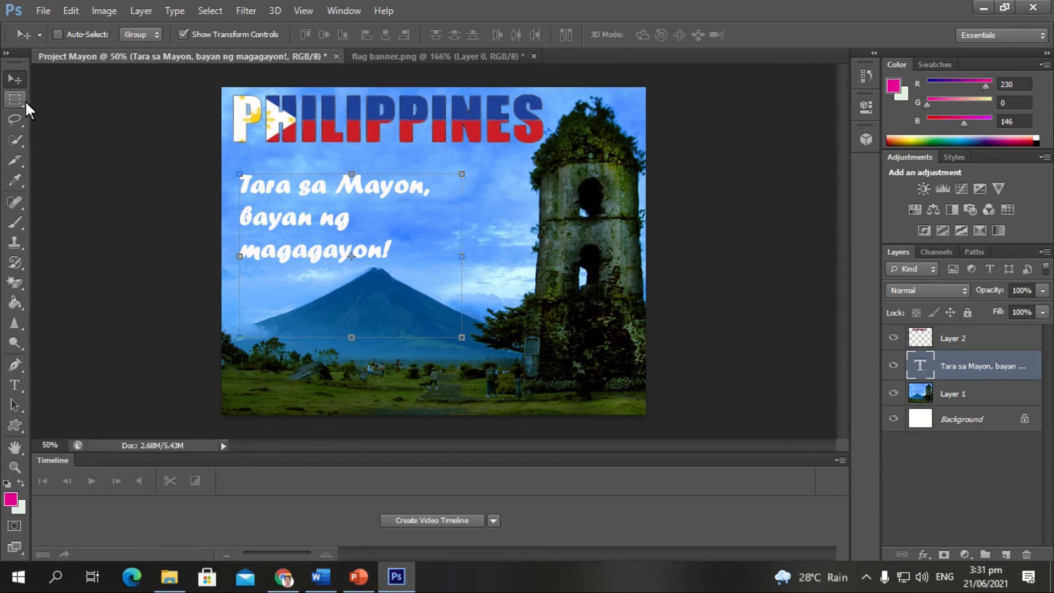
Step: Open the DOT logo from the Mayon folder and copy it into the lower-left corner of the Project Mayon poster
click(51, 10)
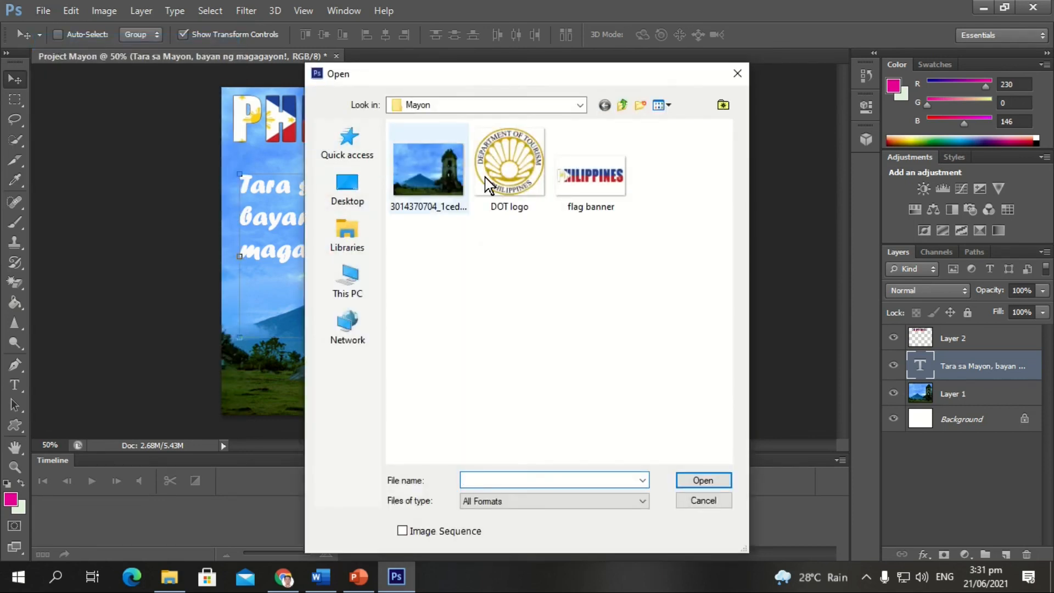
double_click(521, 173)
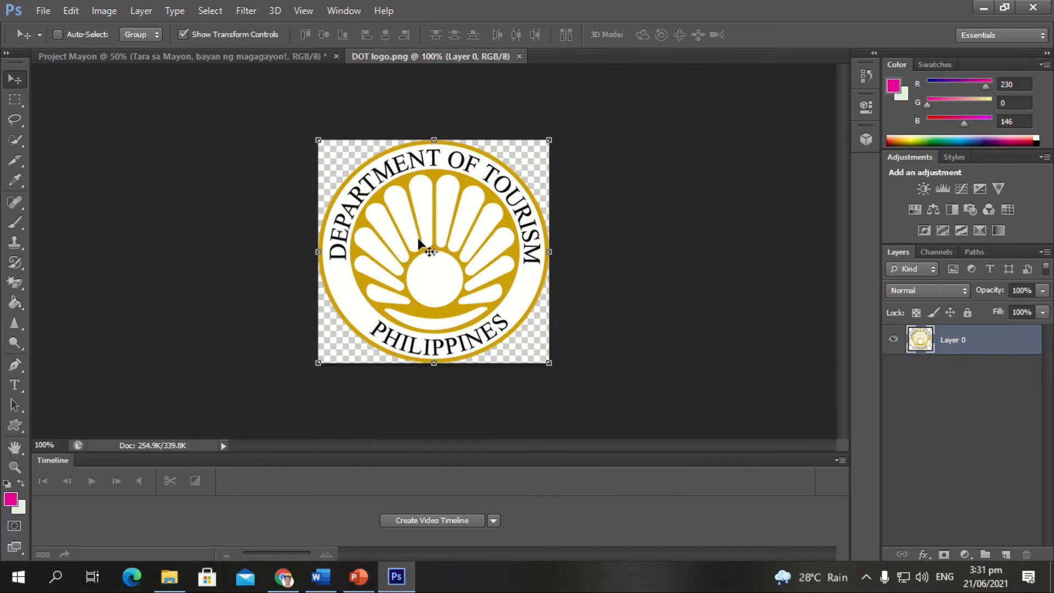
drag(427, 248, 272, 348)
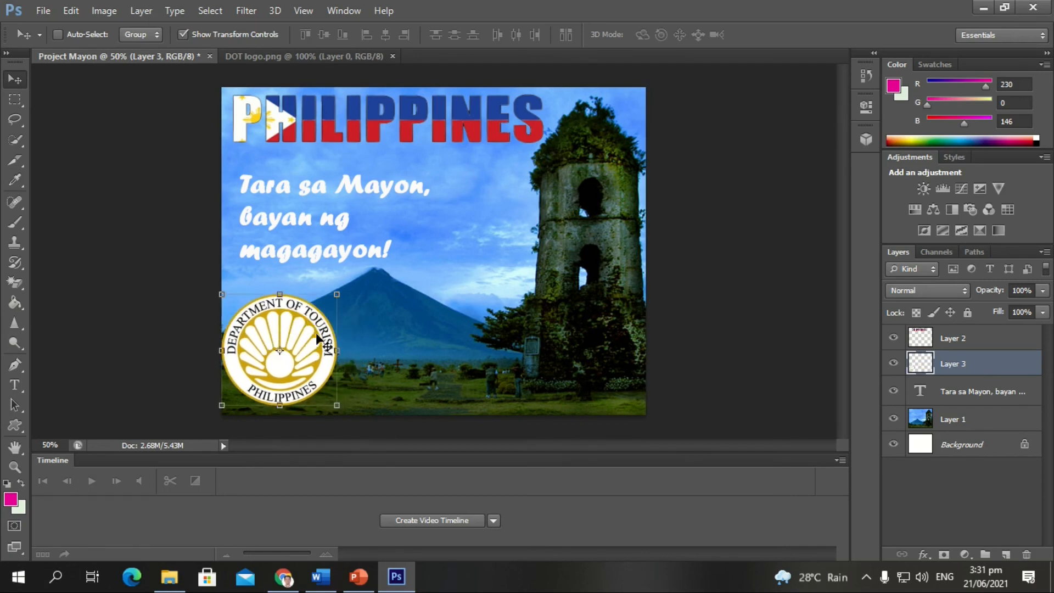
Step: Scale the DOT logo down toward the poster's lower-left corner to about 54% width and 52% height, and apply the transformation
drag(336, 294, 279, 351)
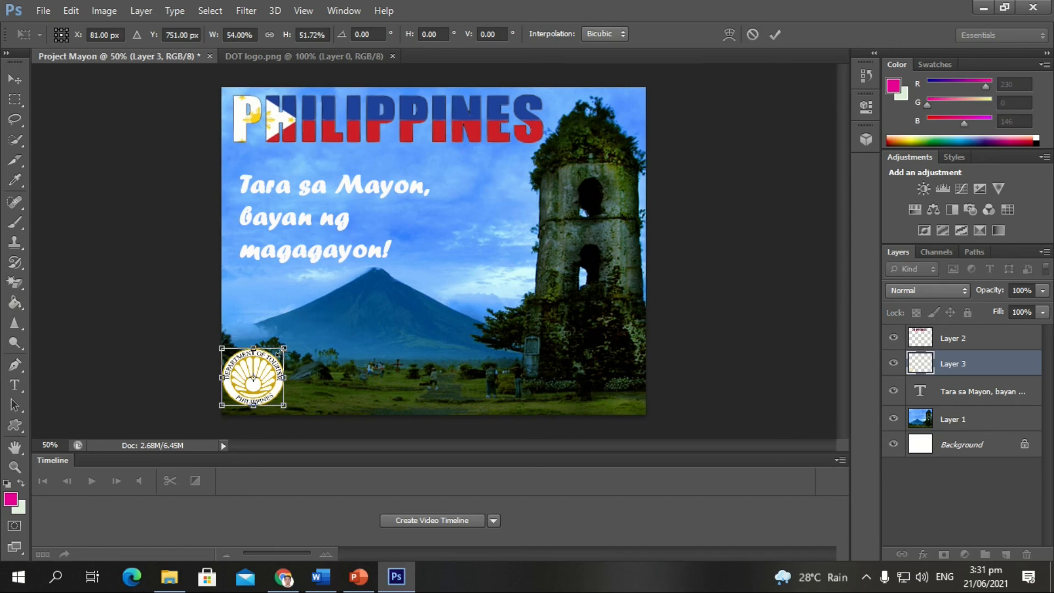
click(15, 79)
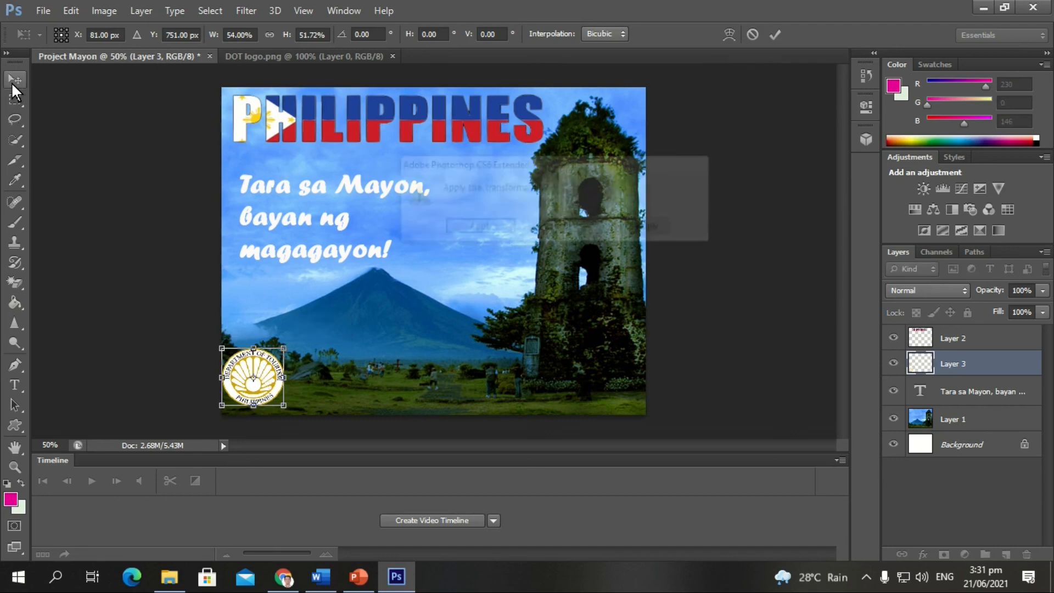
click(477, 228)
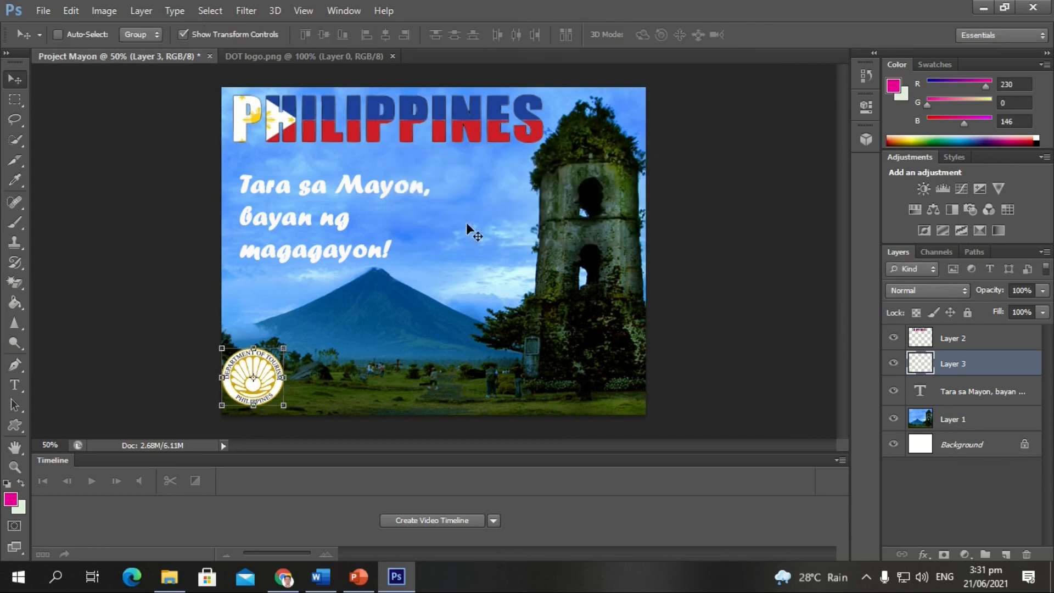